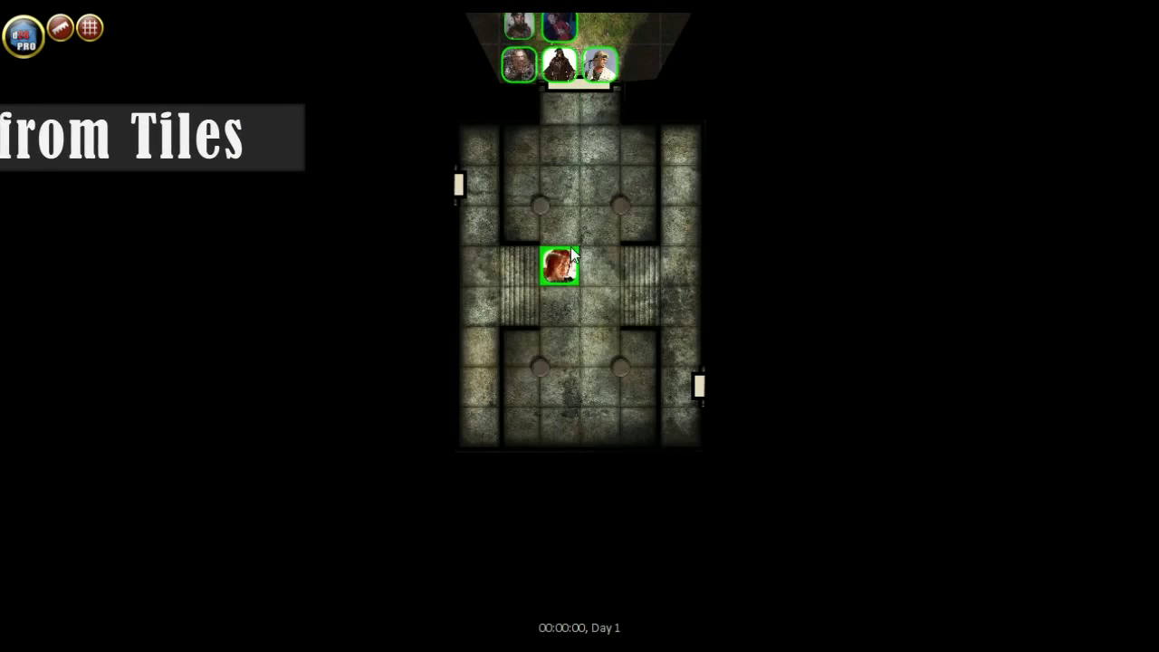
# - Move the party's character tokens from the entrance through the dungeon's rooms and corridors to explore the map
pyautogui.moveTo(556, 263); pyautogui.dragTo(960, 512)
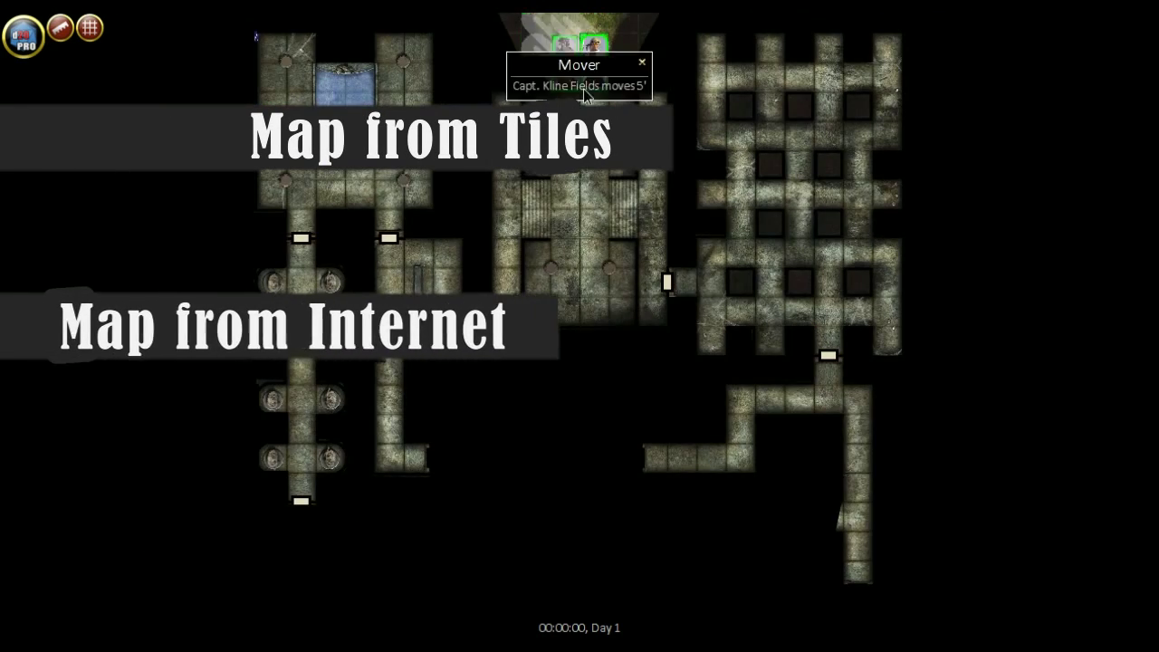
pyautogui.moveTo(596, 82); pyautogui.dragTo(854, 512)
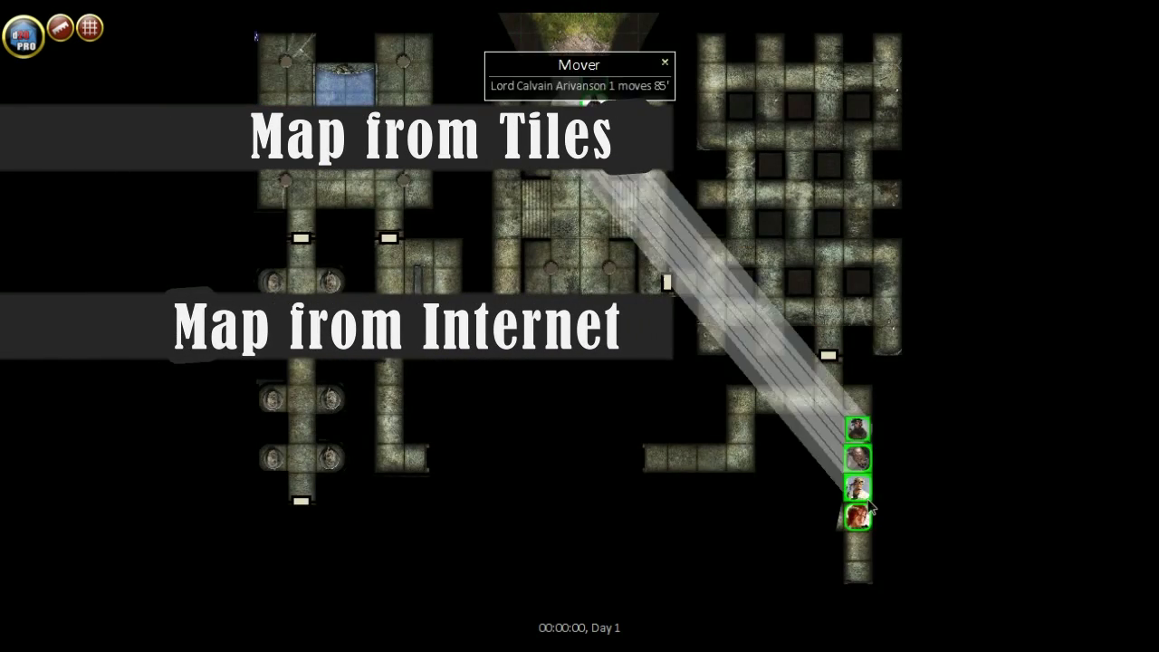
pyautogui.moveTo(916, 253); pyautogui.dragTo(590, 603)
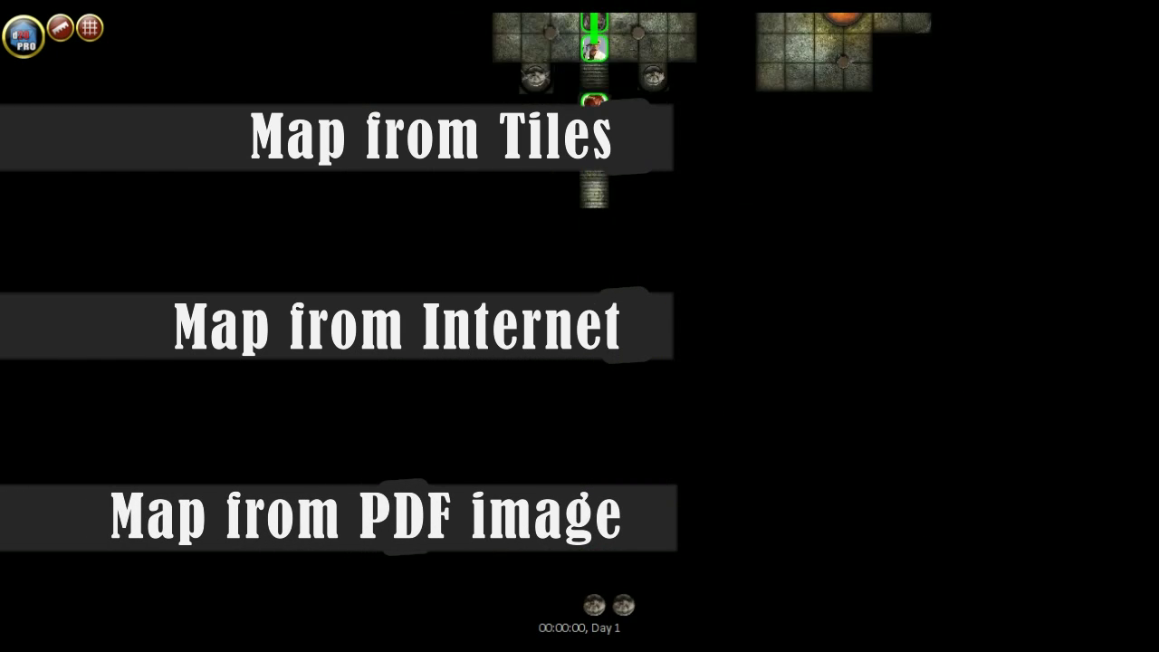
pyautogui.moveTo(684, 312); pyautogui.dragTo(595, 259)
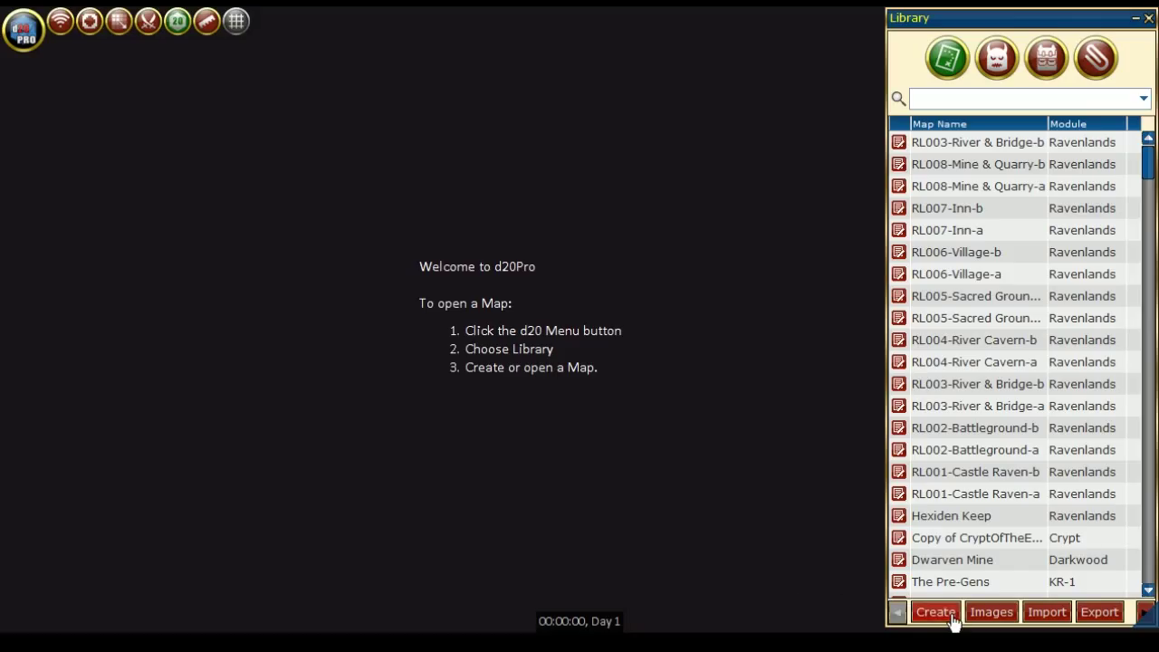
# - Start an empty map named dungeon in the module dungeon test, with a size of 50 x 50 squares
pyautogui.click(935, 612)
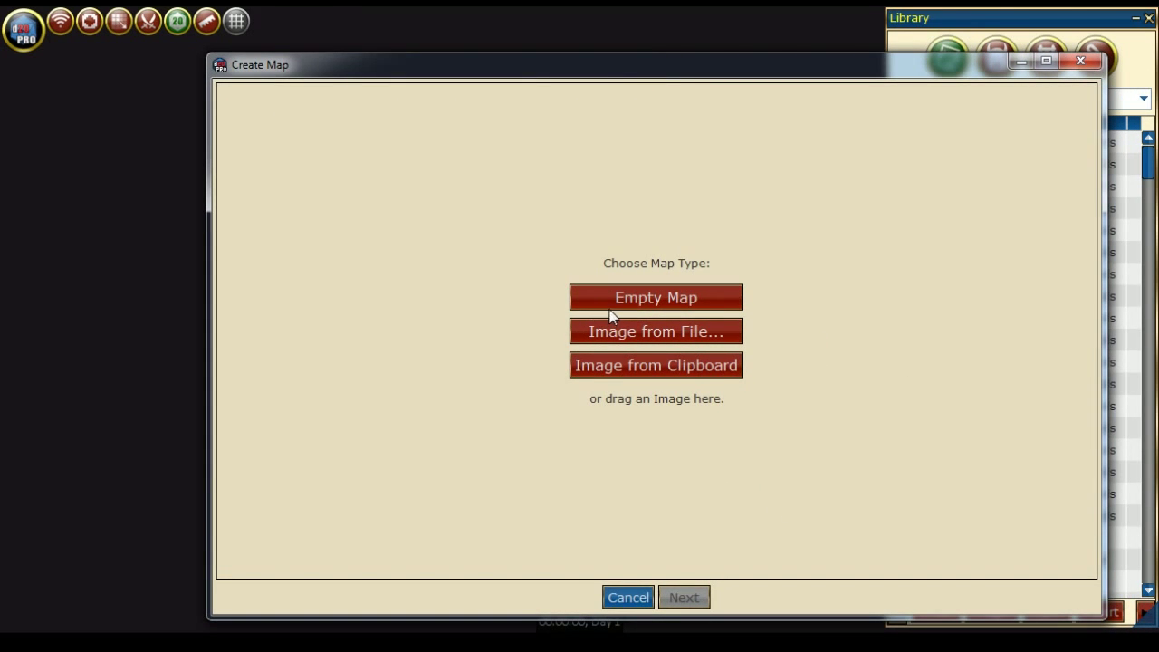
pyautogui.click(612, 305)
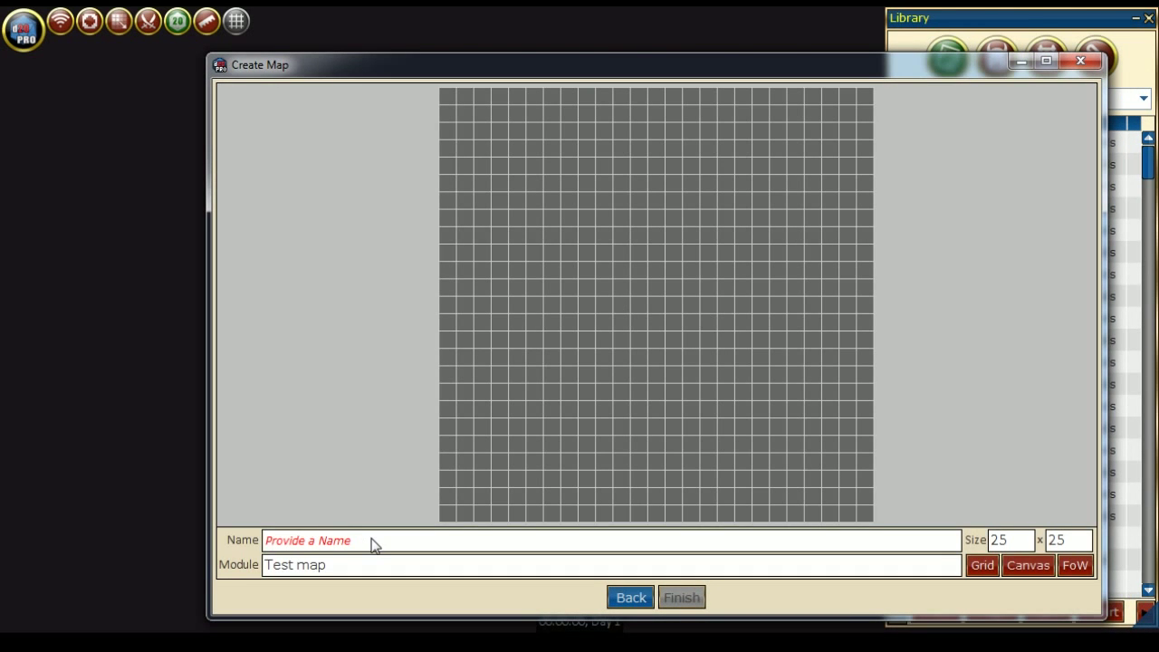
pyautogui.write('dungeon')
pyautogui.press('Tab')
pyautogui.write('dungeon test')
pyautogui.press('Tab')
pyautogui.press('BackSpace')
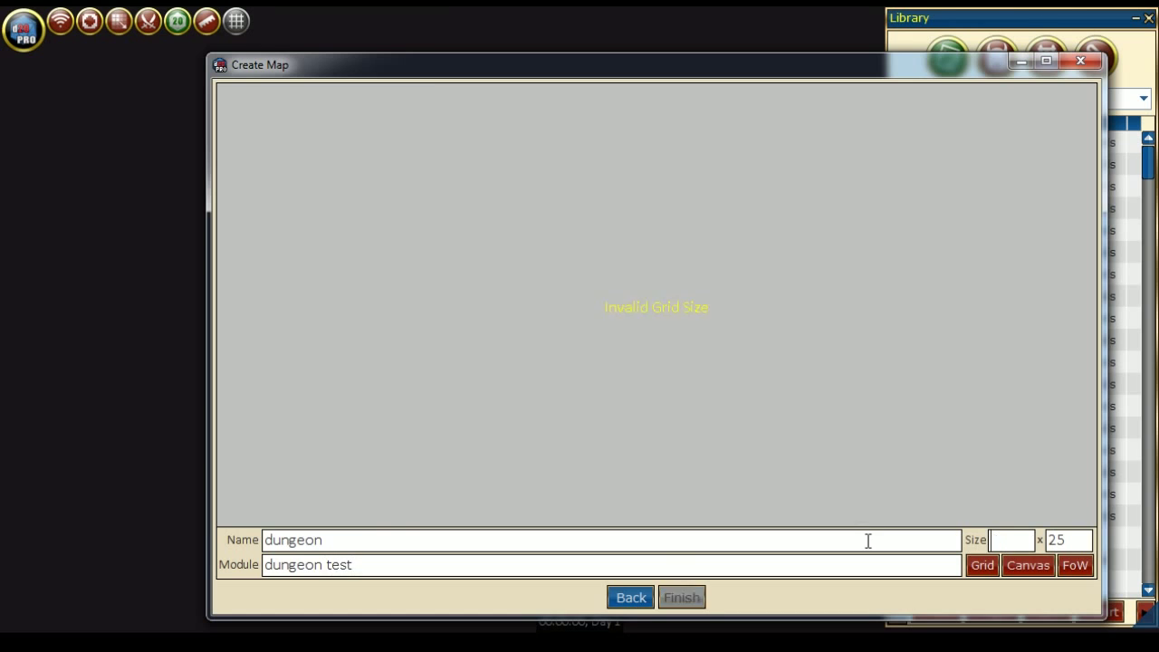
pyautogui.write('50')
pyautogui.press('Tab')
pyautogui.write('50')
# - Set a black canvas, accept the current grid and fog-of-war colours, then finish and open the map
pyautogui.click(1027, 565)
pyautogui.click(473, 340)
pyautogui.click(605, 504)
pyautogui.click(980, 567)
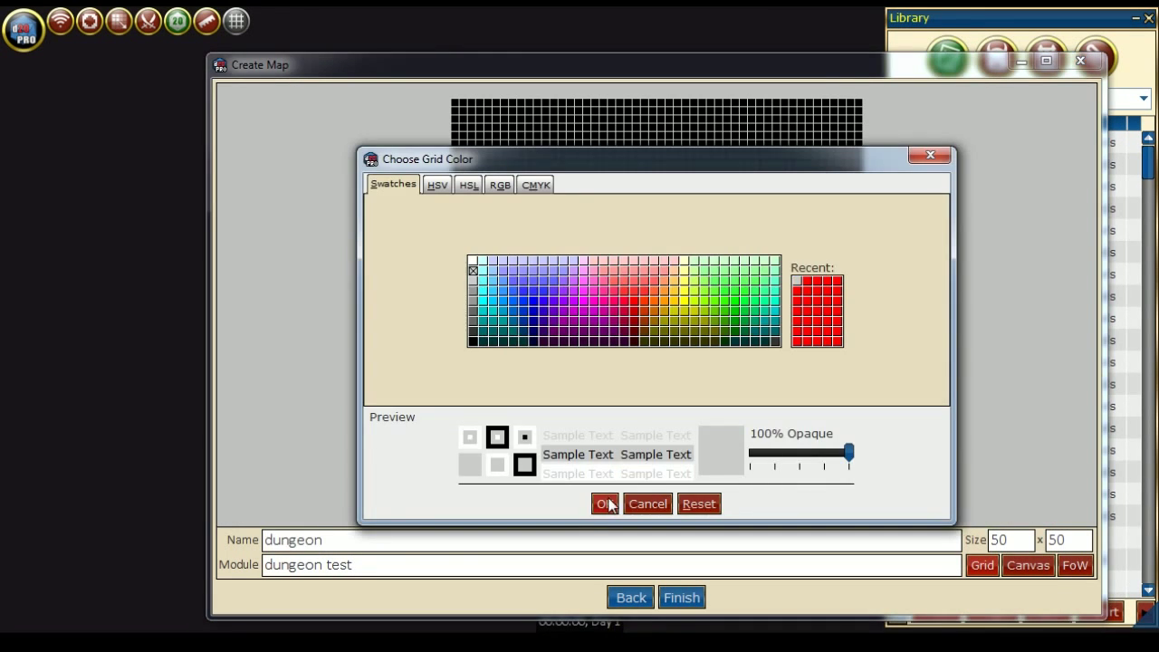
pyautogui.click(608, 504)
pyautogui.click(1074, 565)
pyautogui.click(605, 504)
pyautogui.click(682, 598)
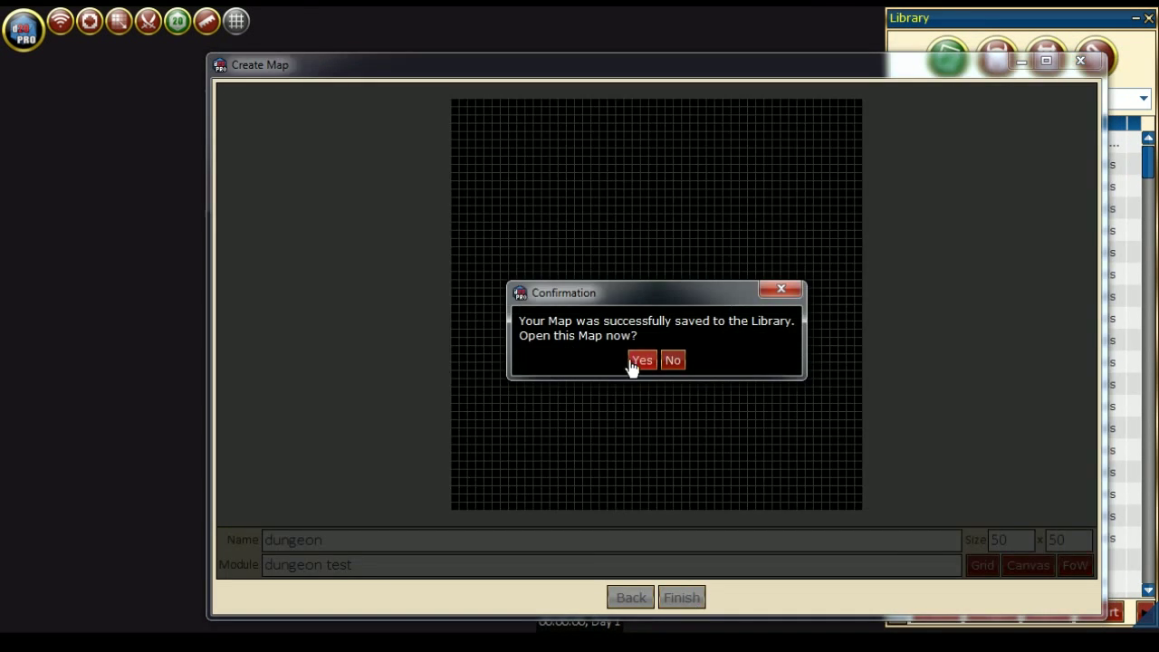
pyautogui.click(637, 363)
# - Hide the grid and place a 22 x 22 TC2-Geomorph room tile near the map's centre at 150 image DPI
pyautogui.click(74, 236)
pyautogui.click(238, 21)
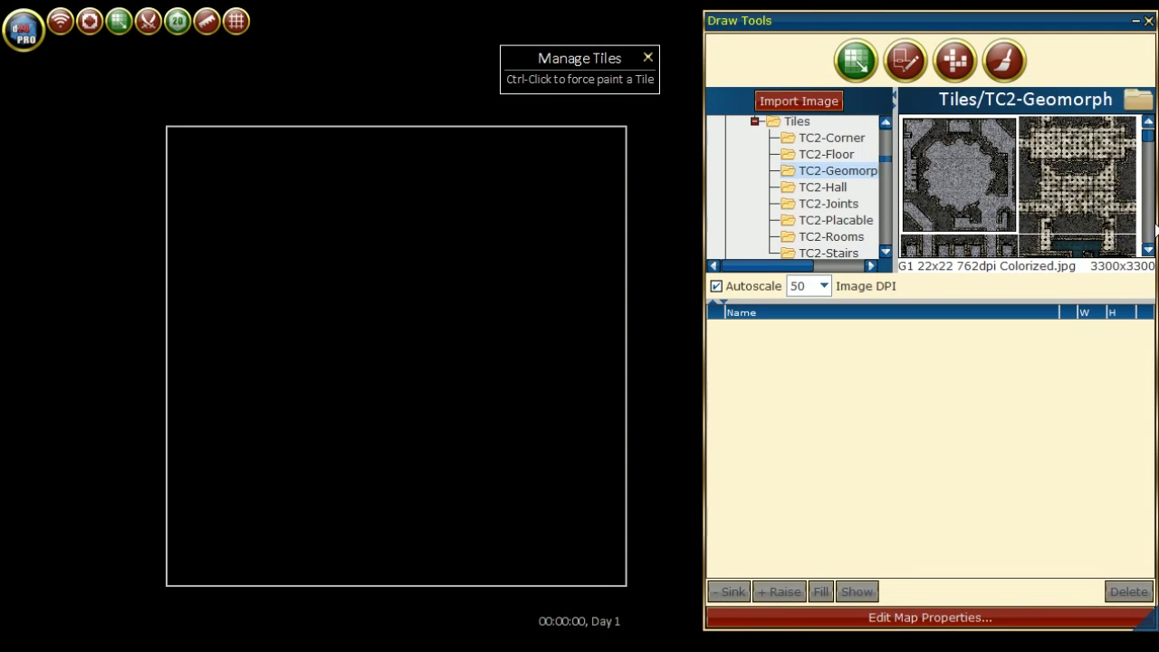
pyautogui.click(1150, 251)
pyautogui.click(1149, 251)
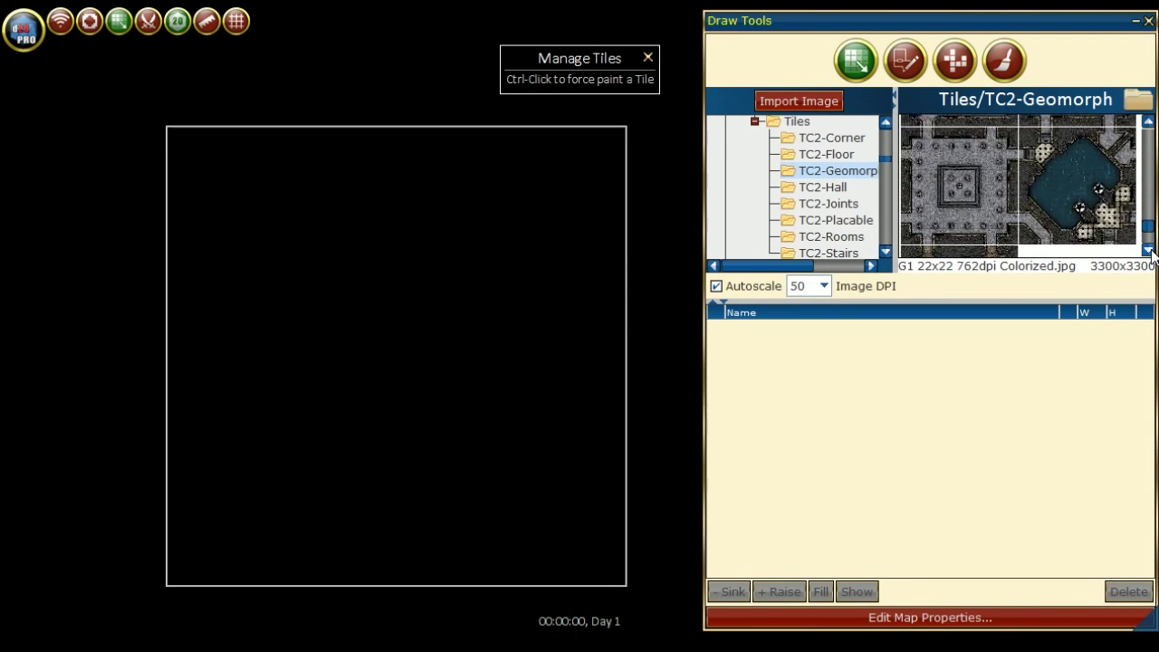
pyautogui.click(1148, 121)
pyautogui.click(1076, 172)
pyautogui.click(824, 285)
pyautogui.click(806, 336)
pyautogui.click(294, 269)
# - Place 10 x 10 TC2-Hall corner tiles at the central room's upper exits and straight halls at its two lower exits
pyautogui.click(822, 186)
pyautogui.click(959, 174)
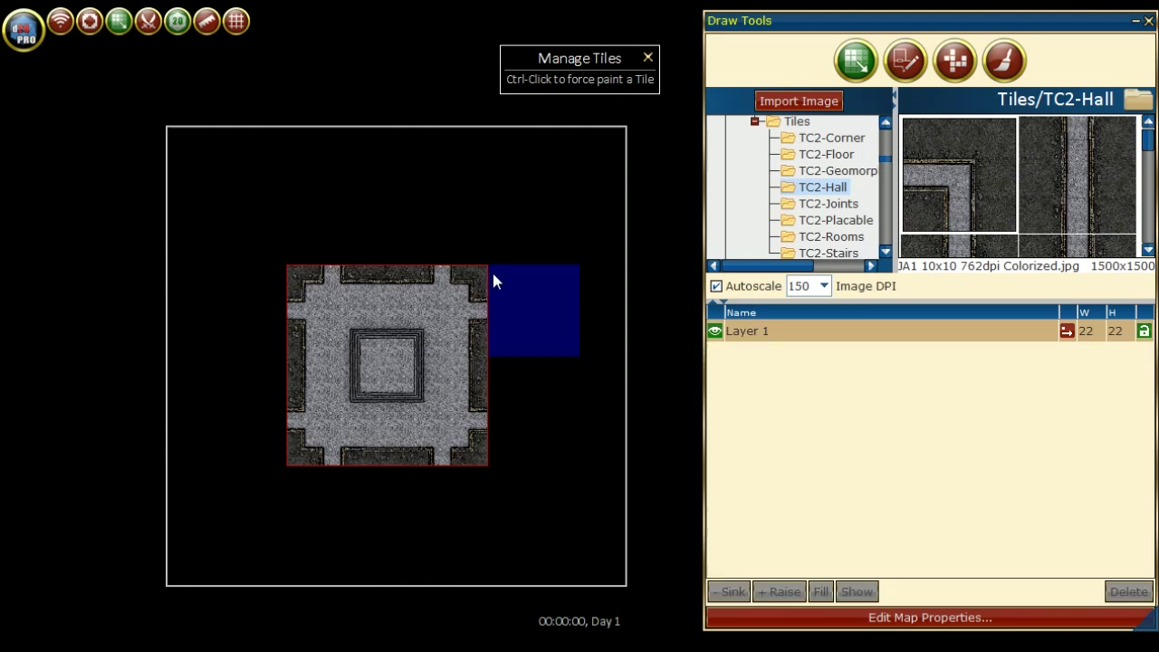
pyautogui.click(492, 270)
pyautogui.click(291, 178)
pyautogui.click(400, 470)
pyautogui.click(291, 470)
# - Add TC2-Hall crossing tiles east and northwest of the central room, and a 10 x 2 hall connector between the eastern tiles
pyautogui.click(942, 222)
pyautogui.click(492, 378)
pyautogui.click(199, 177)
pyautogui.click(959, 168)
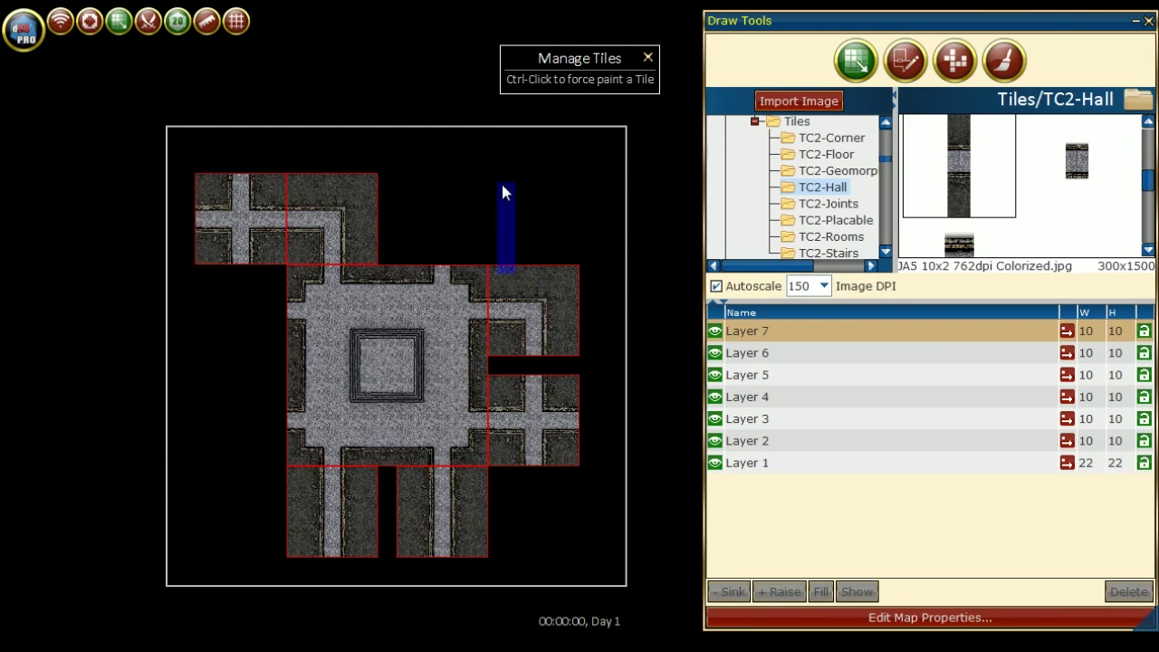
pyautogui.click(492, 360)
# - Place TC2-Rooms alcove rooms at the southeast, north and northwest, and a cell-block room west of the central room
pyautogui.click(850, 240)
pyautogui.click(959, 168)
pyautogui.click(532, 510)
pyautogui.click(442, 218)
pyautogui.click(240, 181)
pyautogui.scroll(-3, 1018, 182)
pyautogui.click(1077, 176)
pyautogui.click(253, 375)
# - Place further TC2-Rooms tiles: a chasm on the west, a lava room south, a square room north and a cave east
pyautogui.click(936, 199)
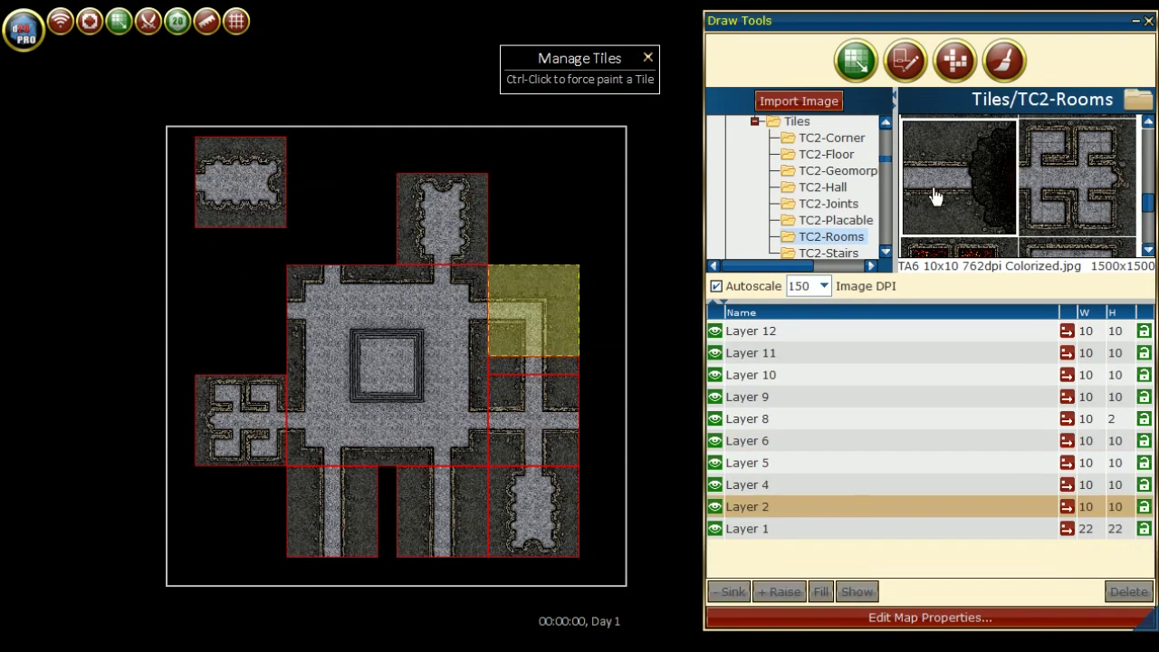
pyautogui.click(959, 181)
pyautogui.click(291, 470)
pyautogui.click(1071, 202)
pyautogui.click(291, 178)
pyautogui.click(582, 378)
# - Place 2 x 1 5ft Stairs tiles from TC2-Stairs at the end of the southern hall and in the eastern cave
pyautogui.click(827, 253)
pyautogui.click(1076, 196)
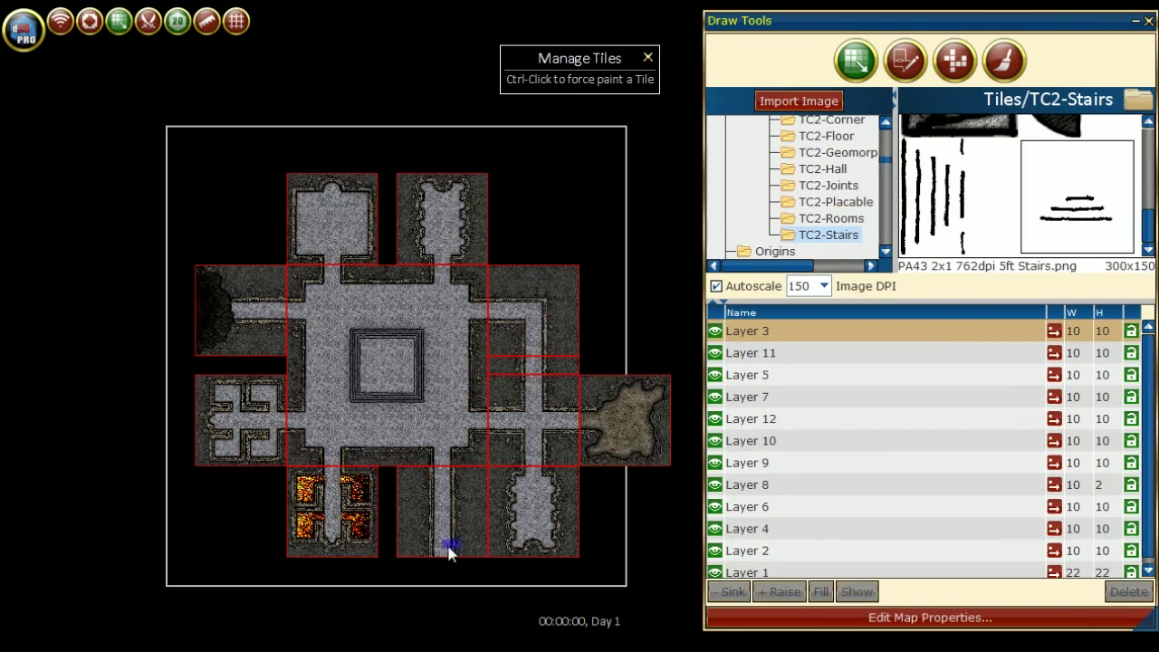
pyautogui.click(440, 550)
pyautogui.click(625, 419)
pyautogui.click(445, 548)
pyautogui.scroll(2, 429, 375)
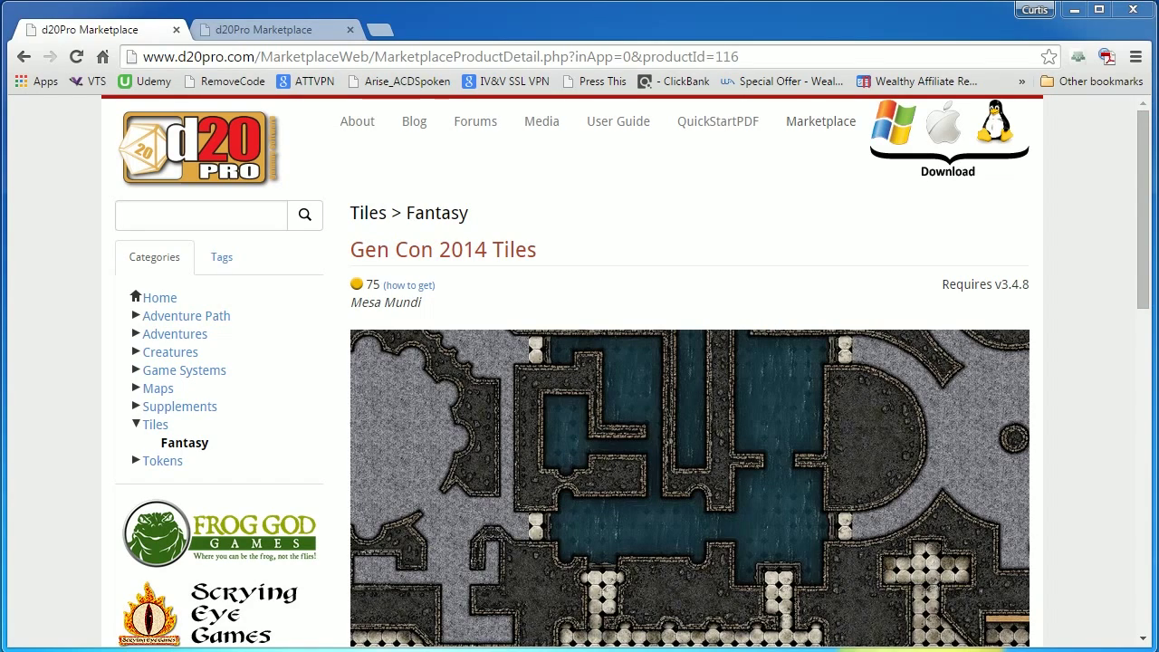
# - In the browser, review the d20Pro Marketplace pages for Gen Con 2014 Tiles and the Game Master's Campaign base Fantasy art kit
pyautogui.moveTo(1141, 152); pyautogui.dragTo(1136, 375)
pyautogui.moveTo(1024, 257); pyautogui.dragTo(1038, 445)
pyautogui.click(293, 29)
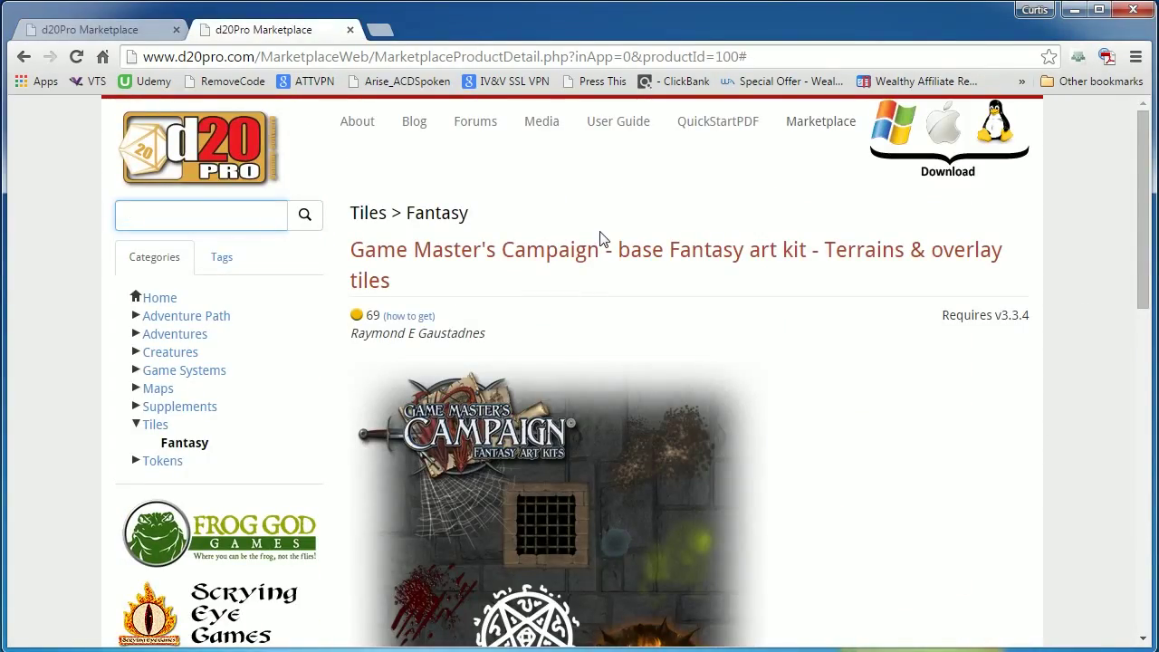
pyautogui.moveTo(1144, 258); pyautogui.dragTo(1155, 356)
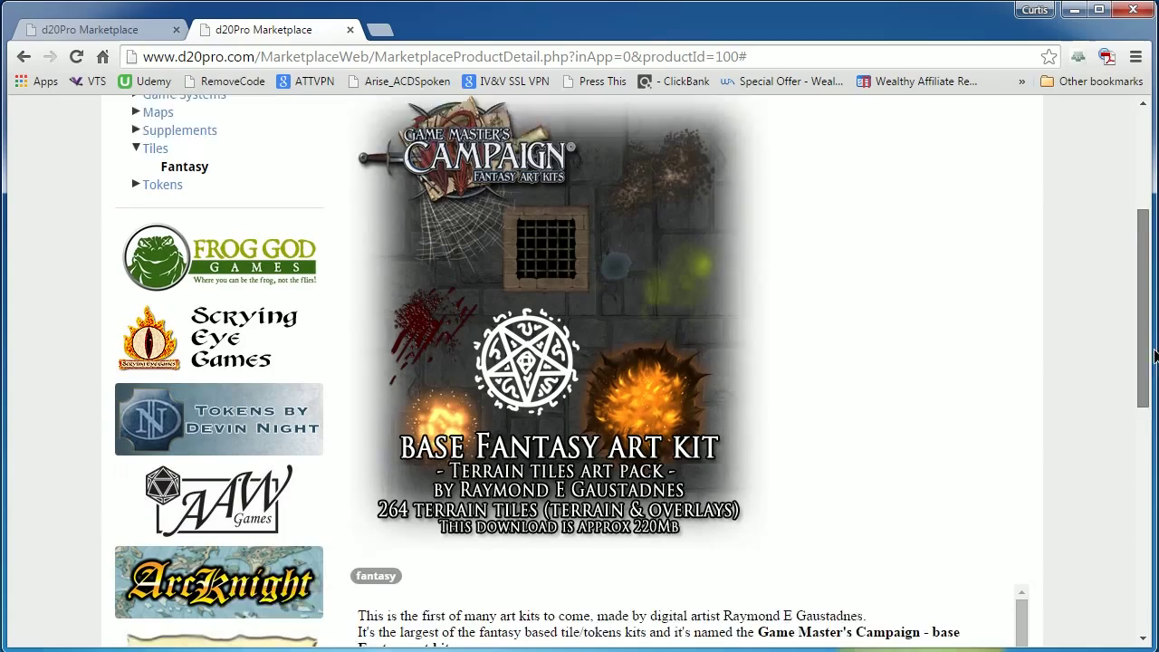
pyautogui.scroll(-5, 660, 486)
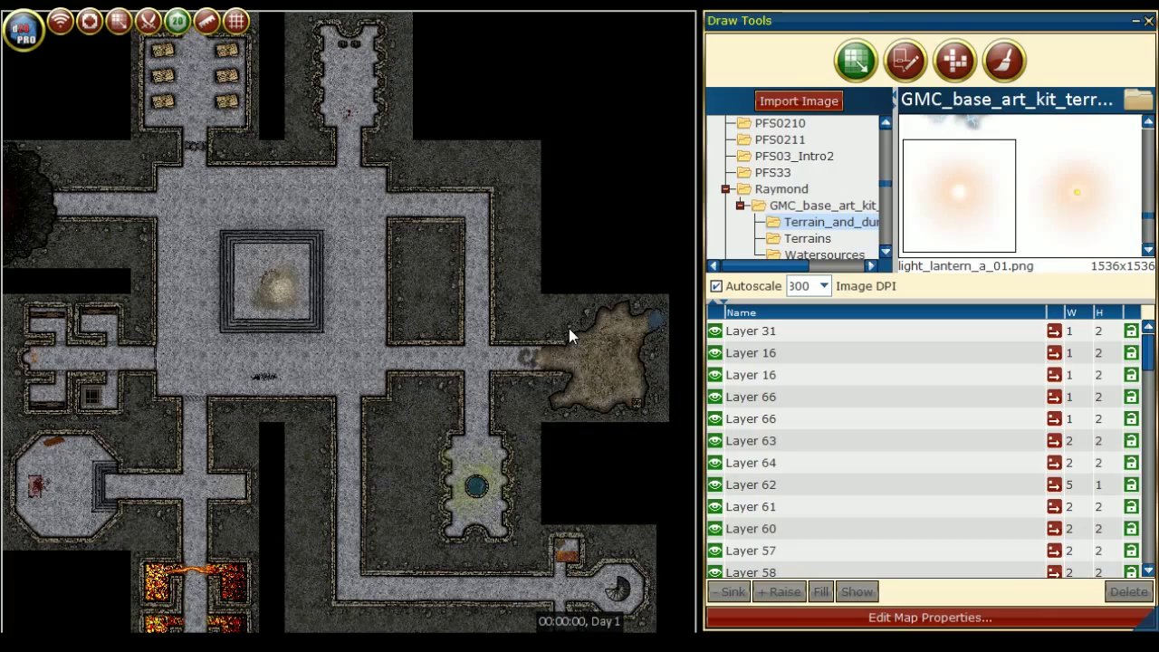
# - Switch to d20Pro and examine the decorated dungeon map's rooms and corridors up close
pyautogui.scroll(3, 78, 357)
pyautogui.scroll(-3, 412, 297)
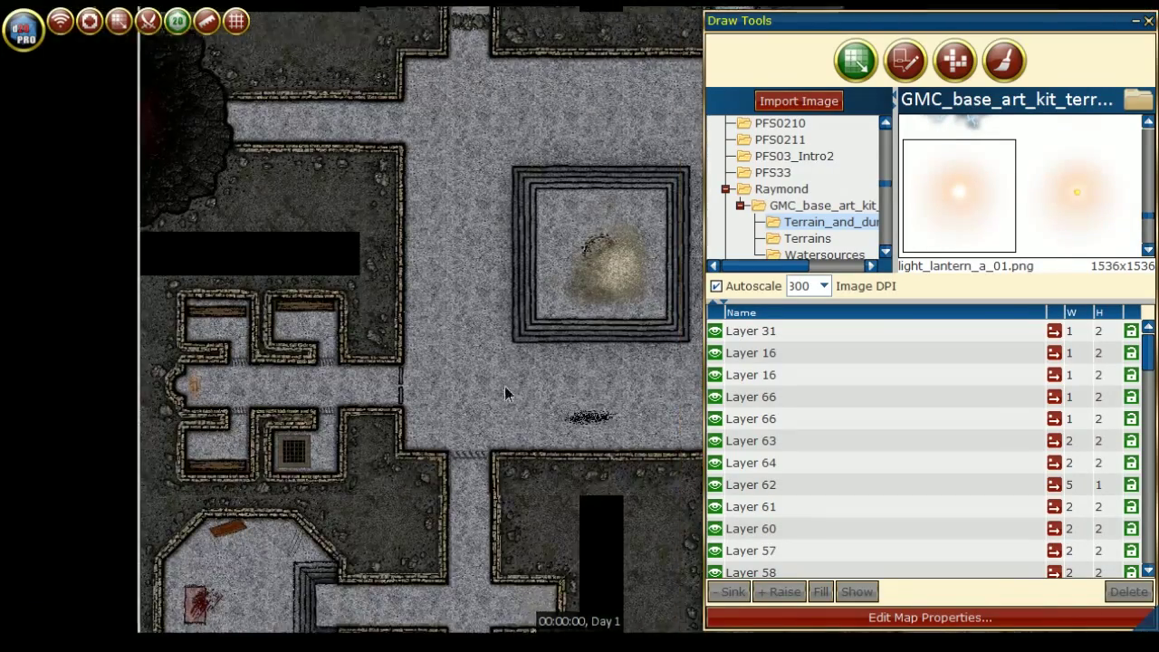
pyautogui.moveTo(504, 386)
pyautogui.mouseDown()
pyautogui.moveTo(370, 337)
pyautogui.moveTo(405, 418)
pyautogui.mouseUp()
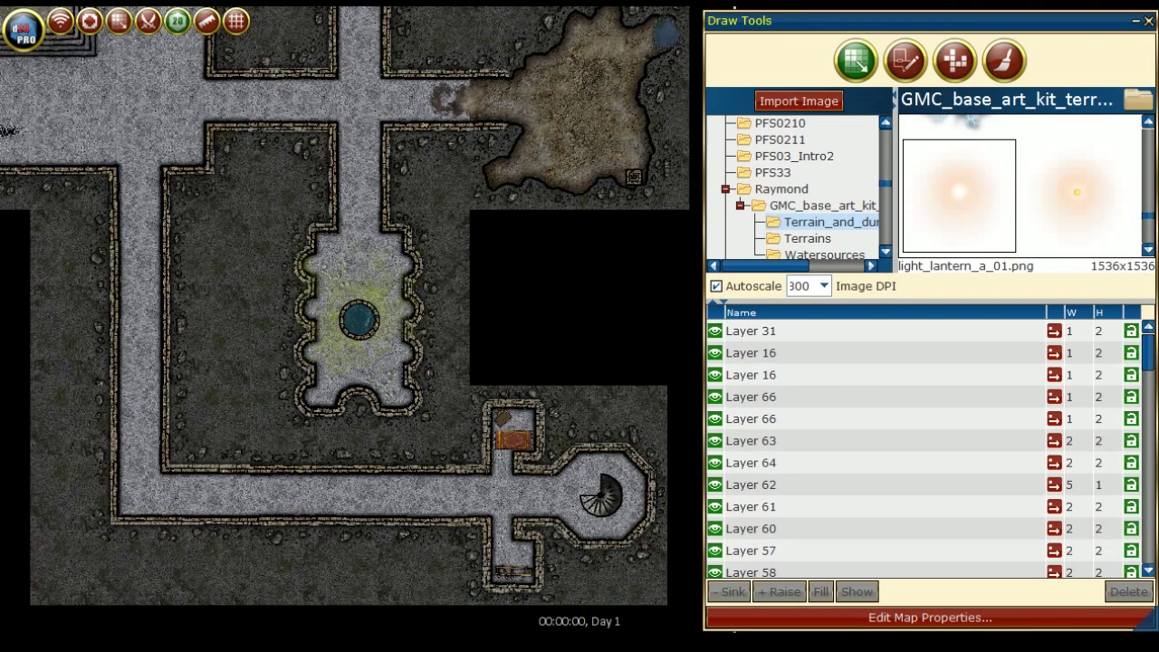
# - Replace the drawing tools with the library and save the dungeon map
pyautogui.click(1148, 20)
pyautogui.click(23, 27)
pyautogui.click(46, 336)
pyautogui.click(23, 28)
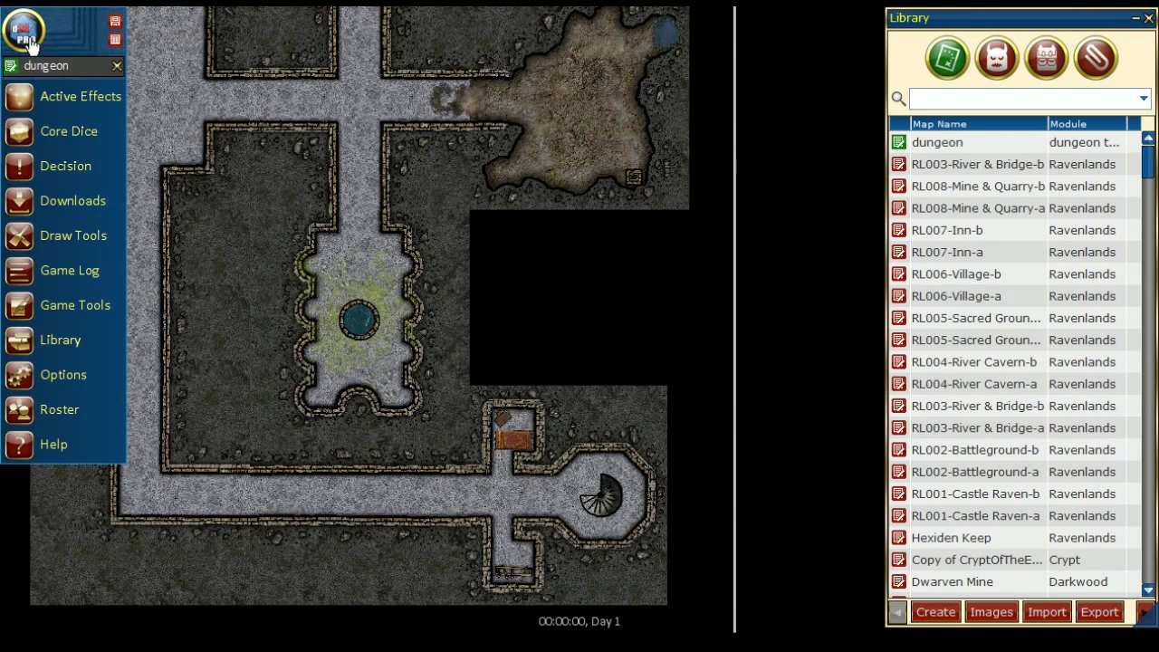
pyautogui.click(116, 32)
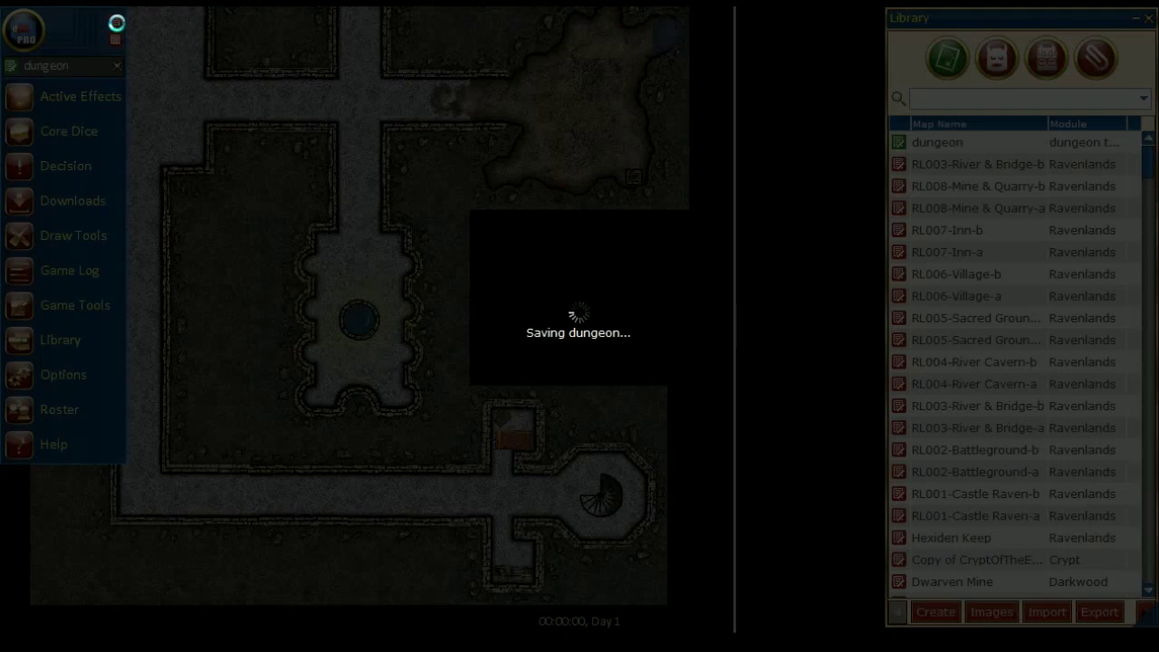
# - Discard the working copy of the dungeon map and reopen the saved map from the library
pyautogui.click(116, 67)
pyautogui.click(586, 371)
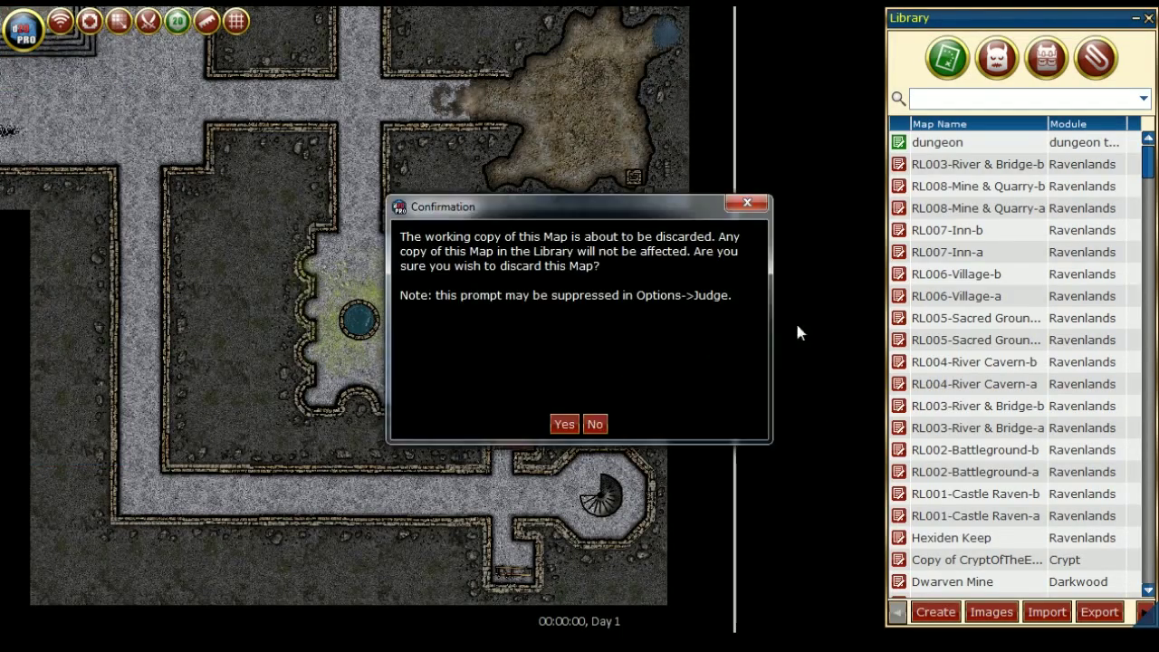
pyautogui.click(561, 422)
pyautogui.doubleClick(937, 142)
pyautogui.scroll(-3, 487, 416)
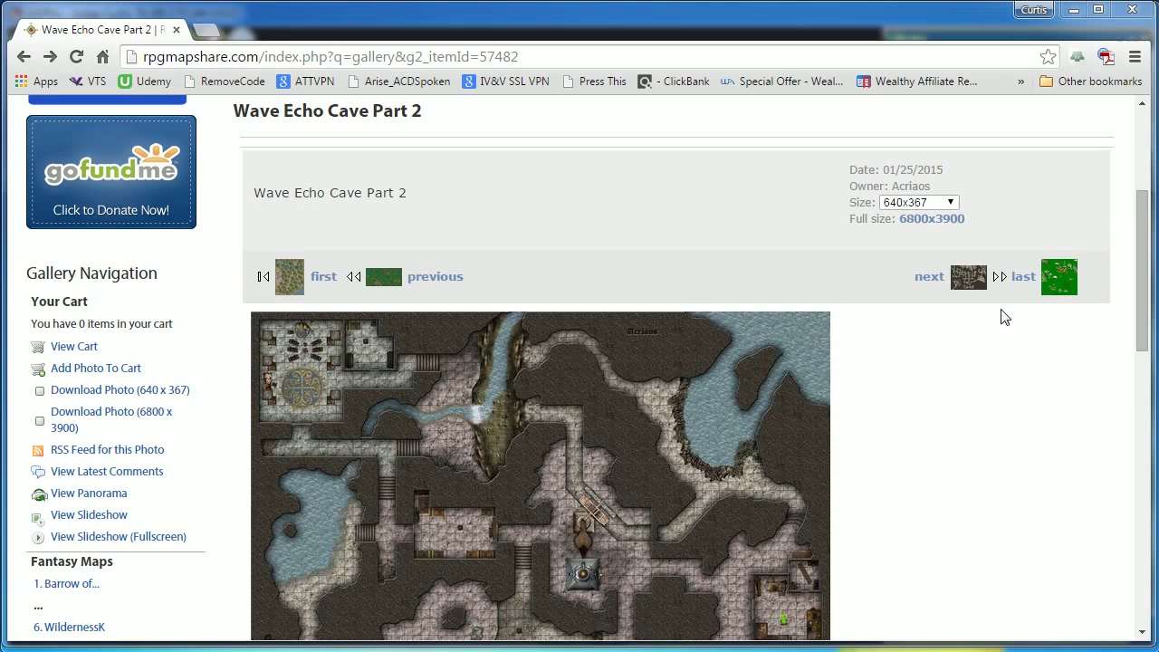
# - In the browser, download the full-size 6800 x 3900 image of the Wave Echo Cave Part 2 map
pyautogui.scroll(-3, 927, 409)
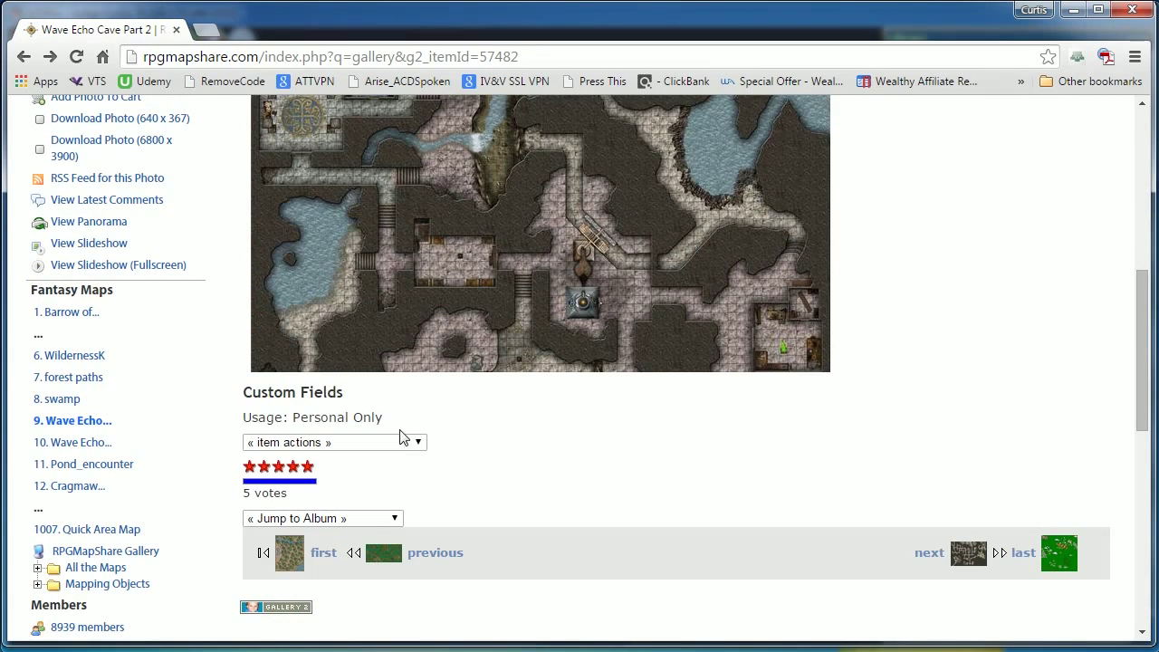
pyautogui.click(403, 441)
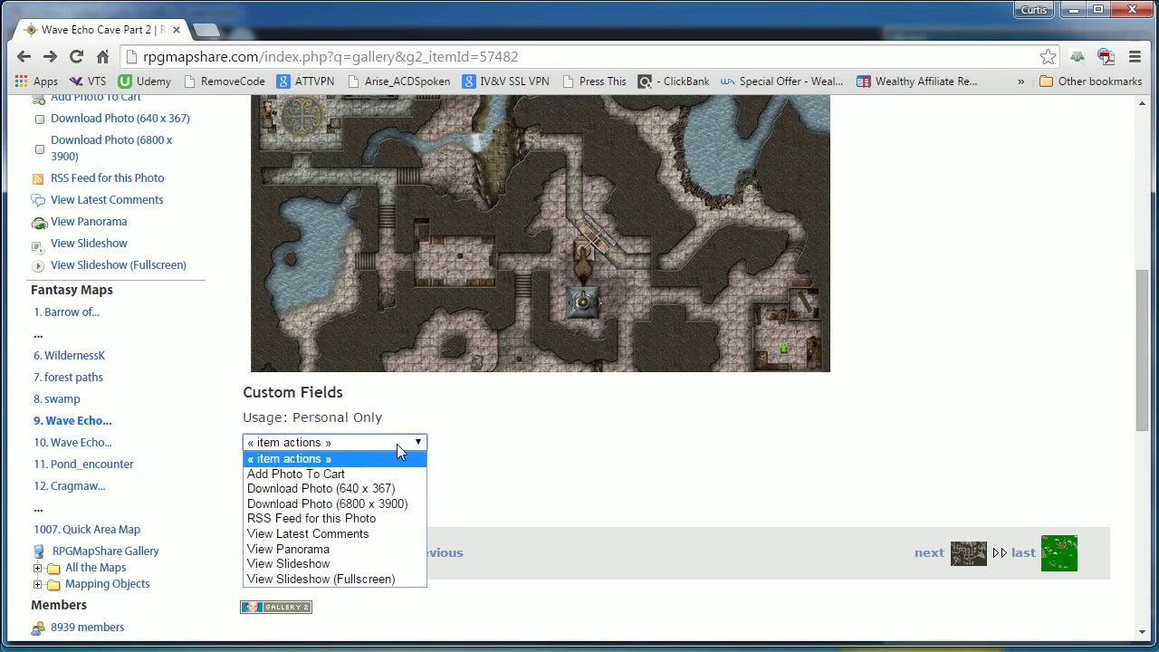
pyautogui.click(415, 512)
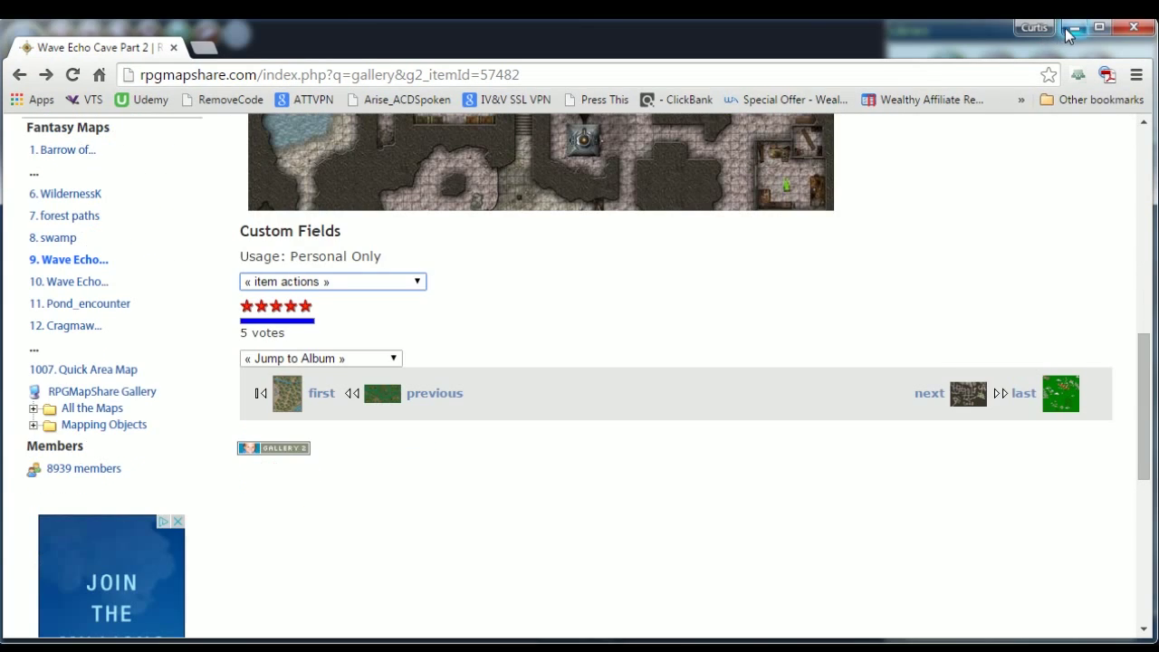
# - Switch back to d20Pro and start a new map from WaveEchoCave_upper1.jpg, accepting 100 pixels per square with no offset
pyautogui.click(1069, 31)
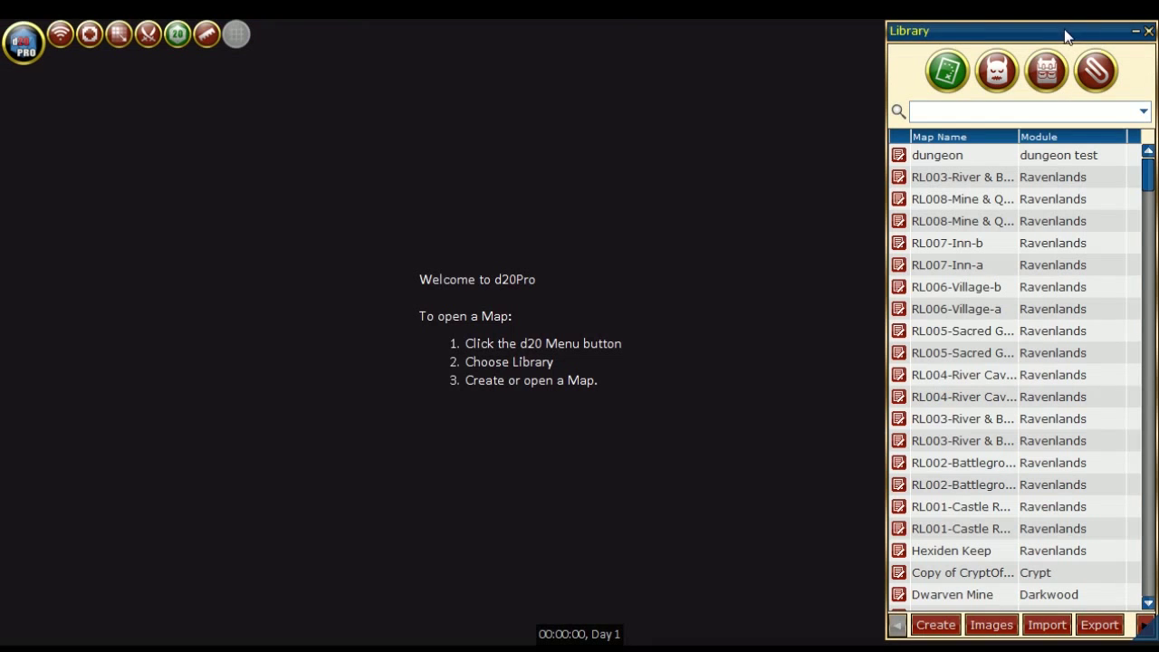
pyautogui.click(936, 625)
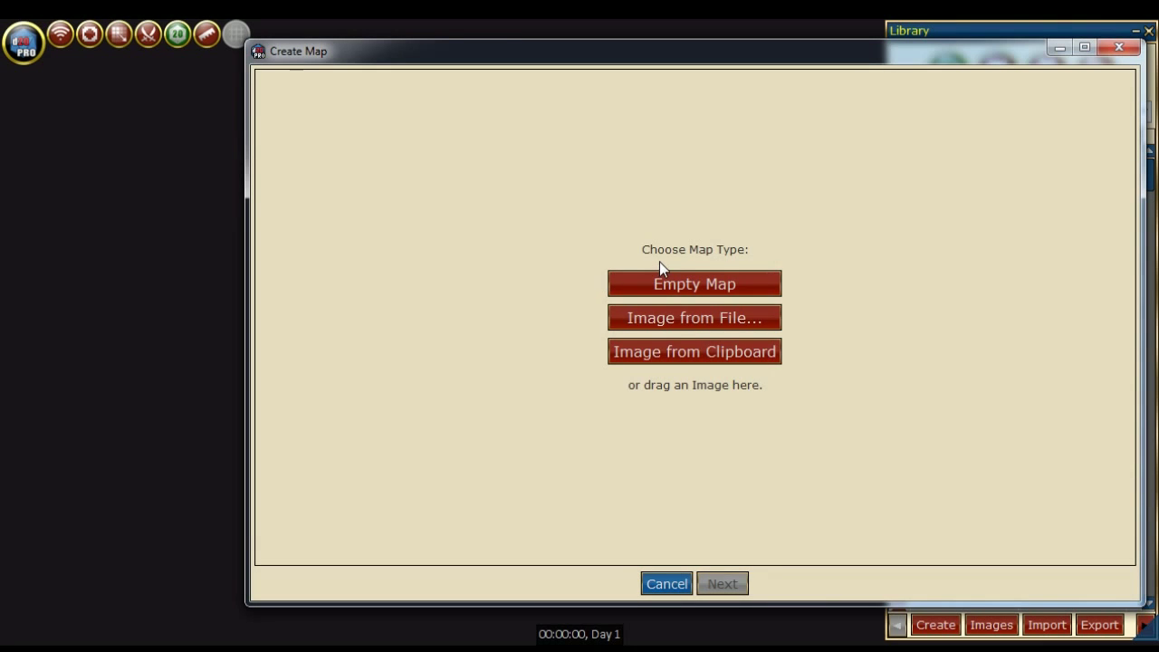
pyautogui.click(671, 318)
pyautogui.moveTo(583, 355); pyautogui.dragTo(946, 360)
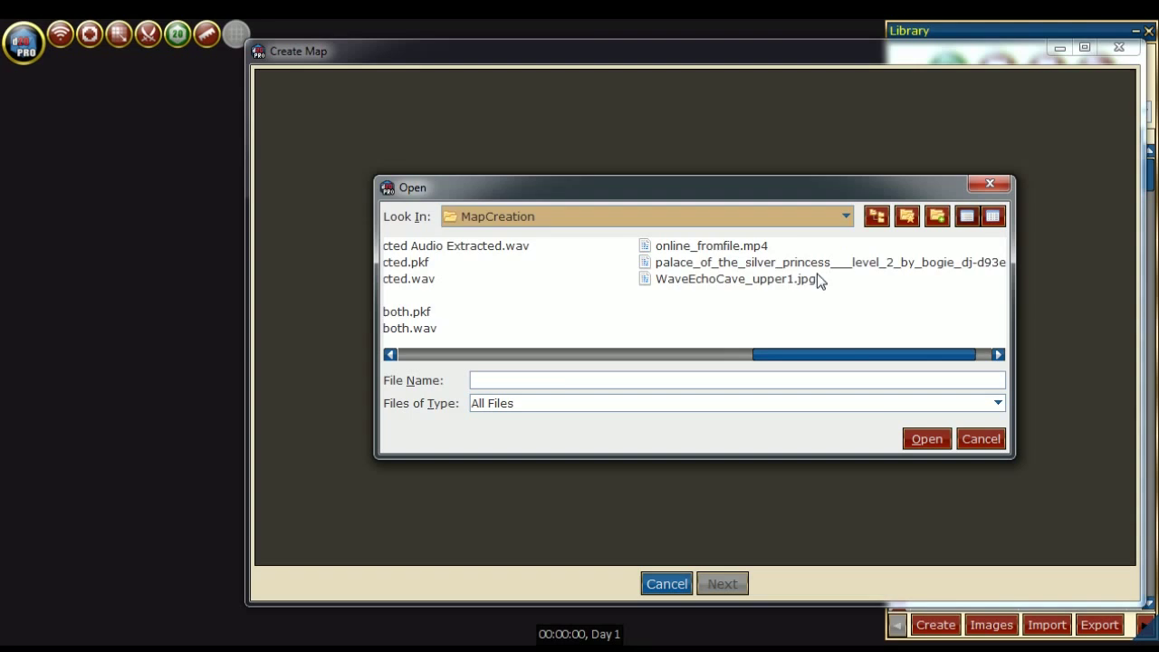
pyautogui.click(806, 279)
pyautogui.click(923, 439)
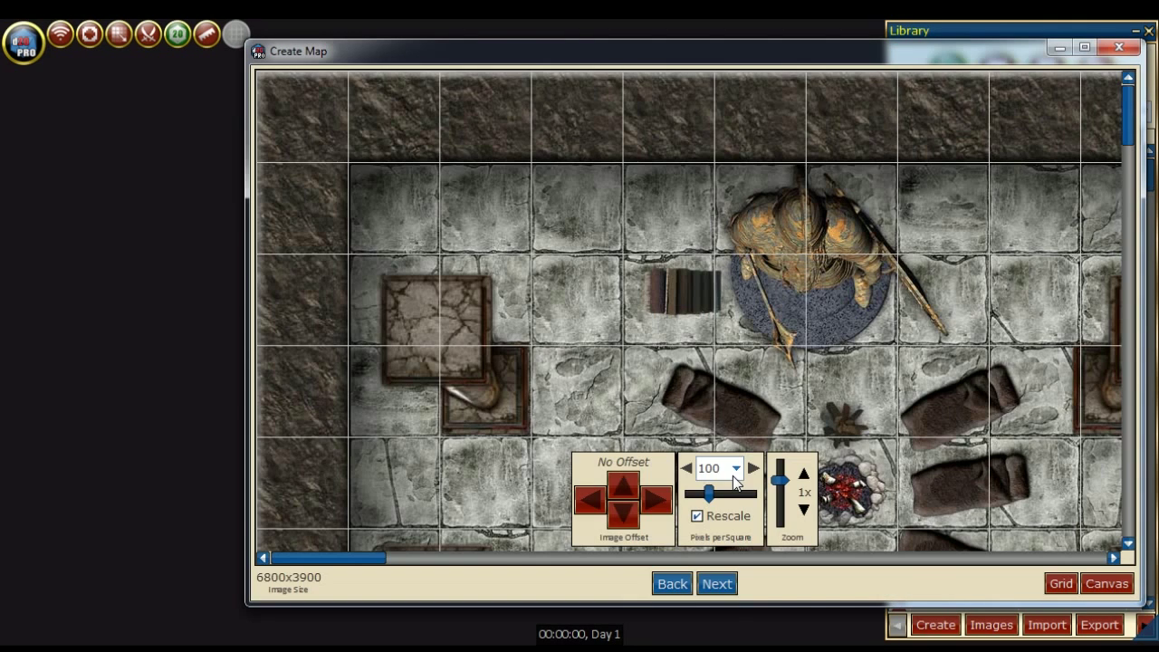
pyautogui.click(718, 584)
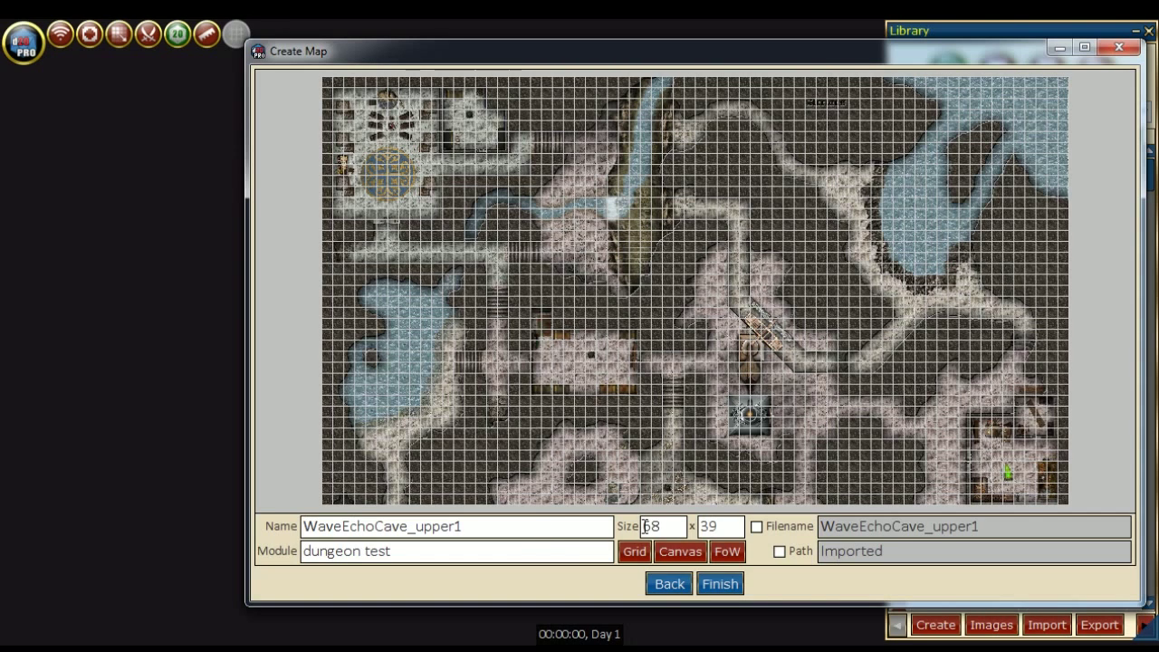
# - View the grid and canvas colour choices for the new cave map without changing them
pyautogui.click(634, 551)
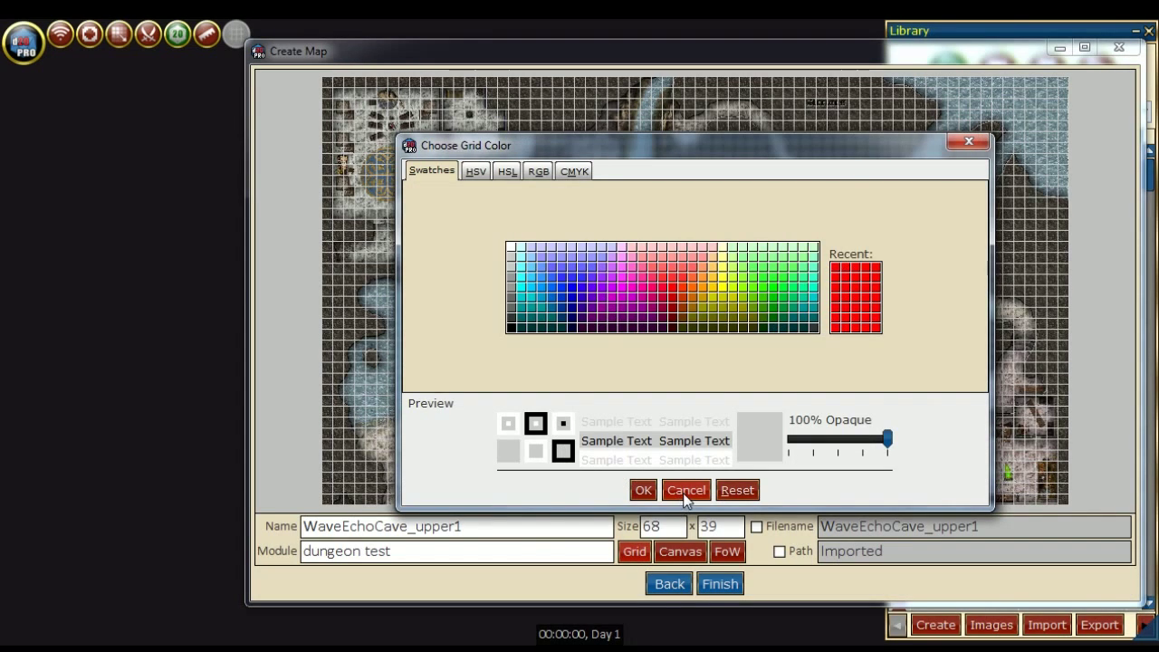
pyautogui.click(685, 490)
pyautogui.click(679, 552)
pyautogui.click(688, 490)
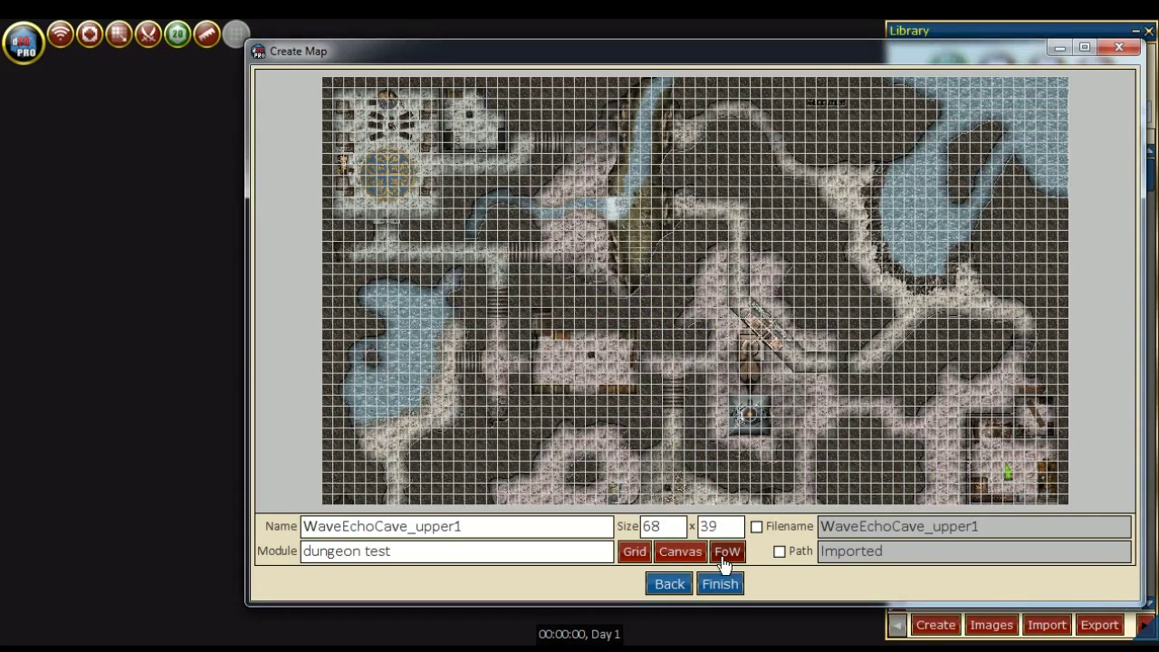
# - View the fog of war, filename and path options for the new cave map without changing them
pyautogui.click(725, 560)
pyautogui.click(685, 488)
pyautogui.click(758, 527)
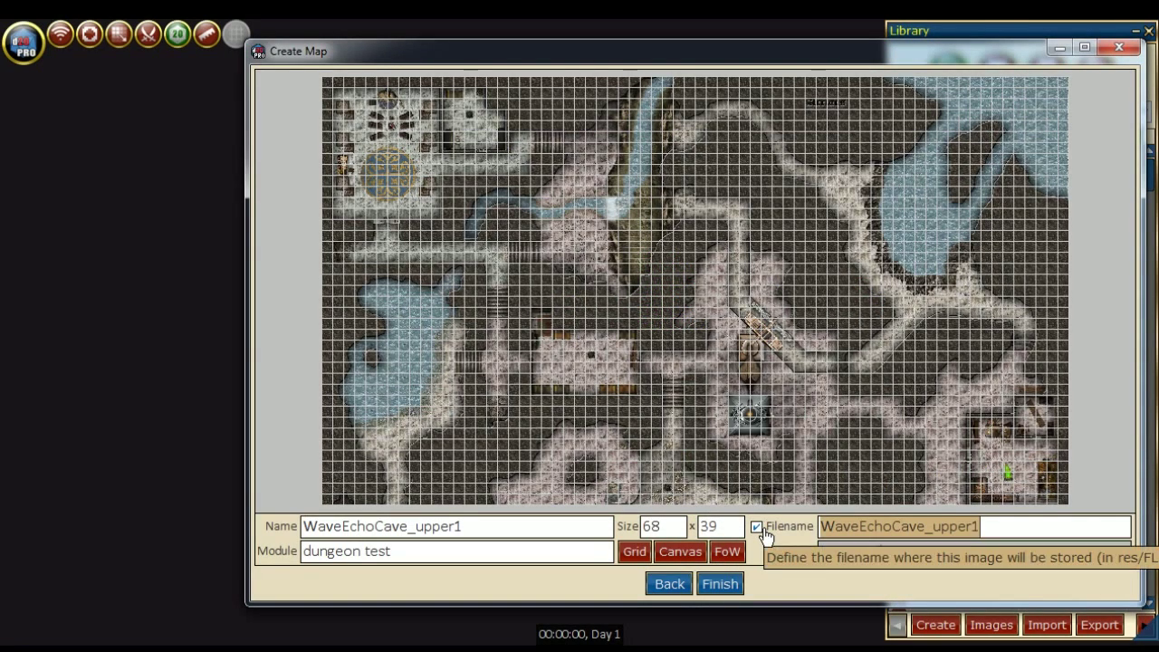
pyautogui.click(757, 528)
pyautogui.click(780, 552)
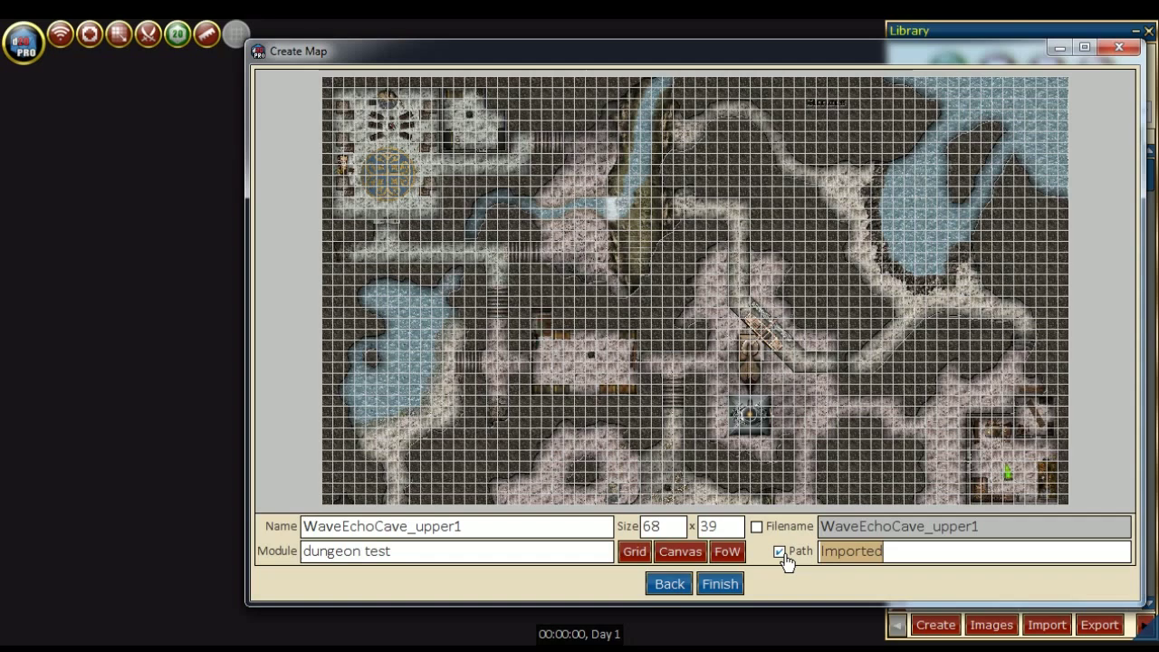
pyautogui.click(780, 552)
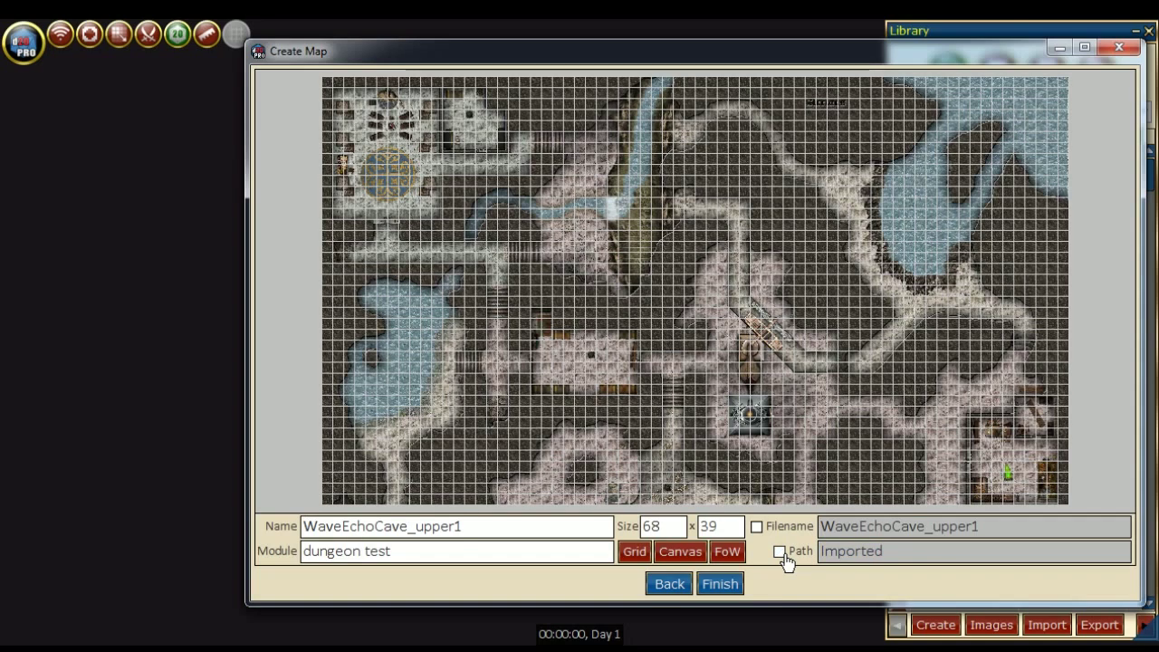
# - Finish creating the WaveEchoCave_upper1 map and open it with its grid hidden
pyautogui.click(722, 584)
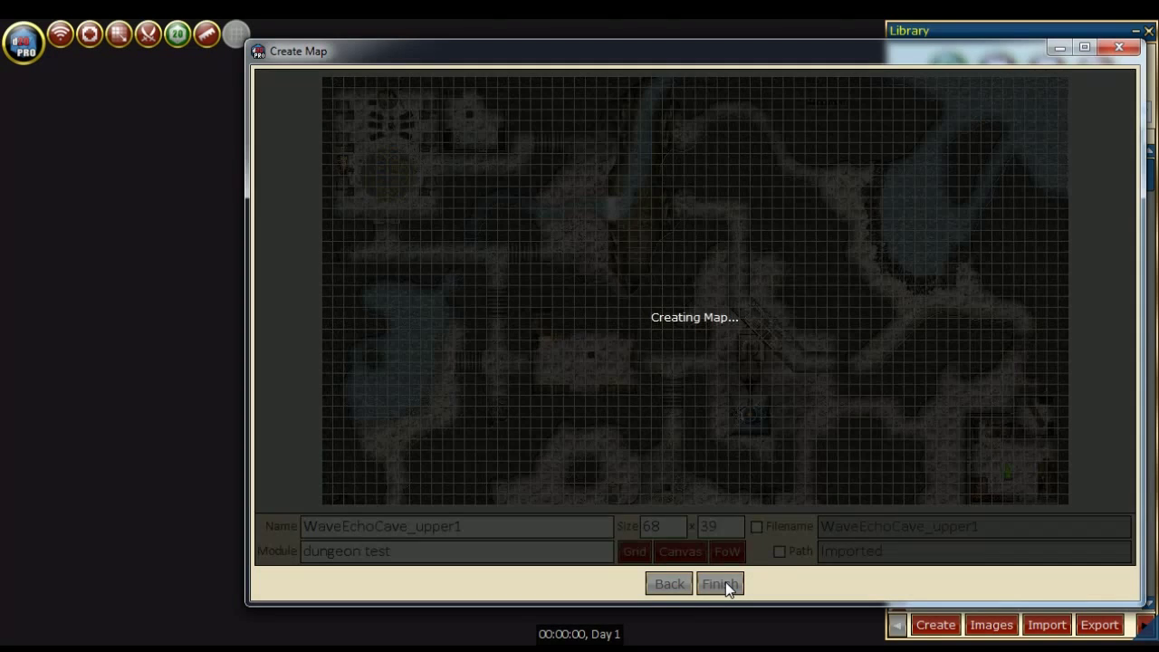
pyautogui.click(680, 346)
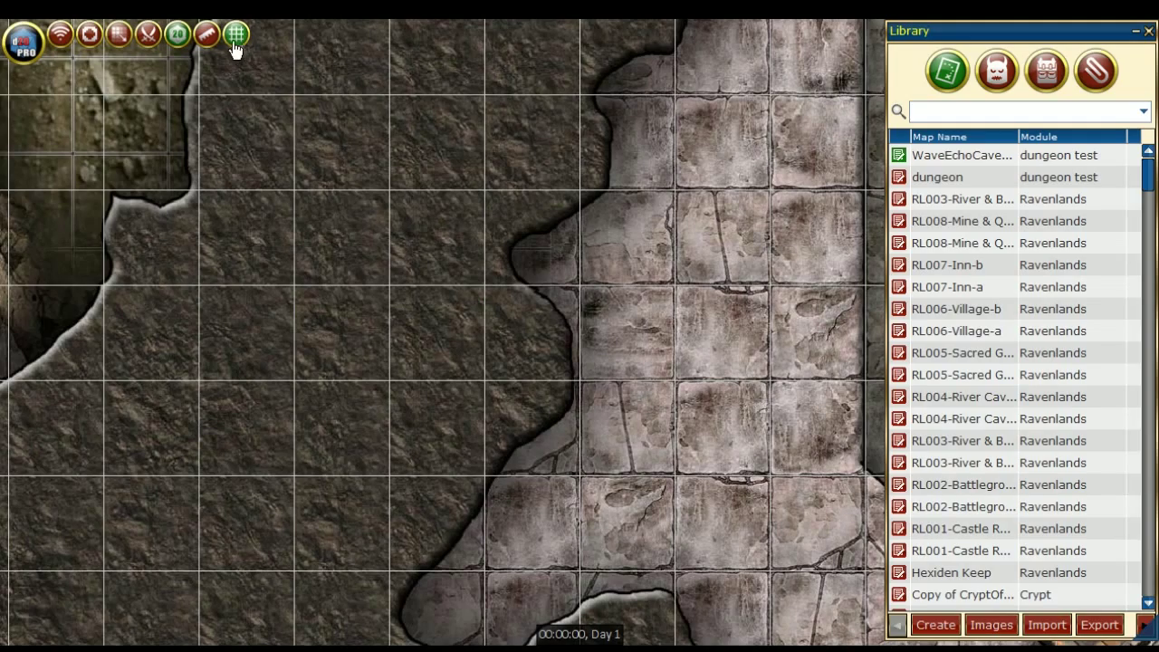
pyautogui.click(234, 41)
pyautogui.scroll(-10, 436, 381)
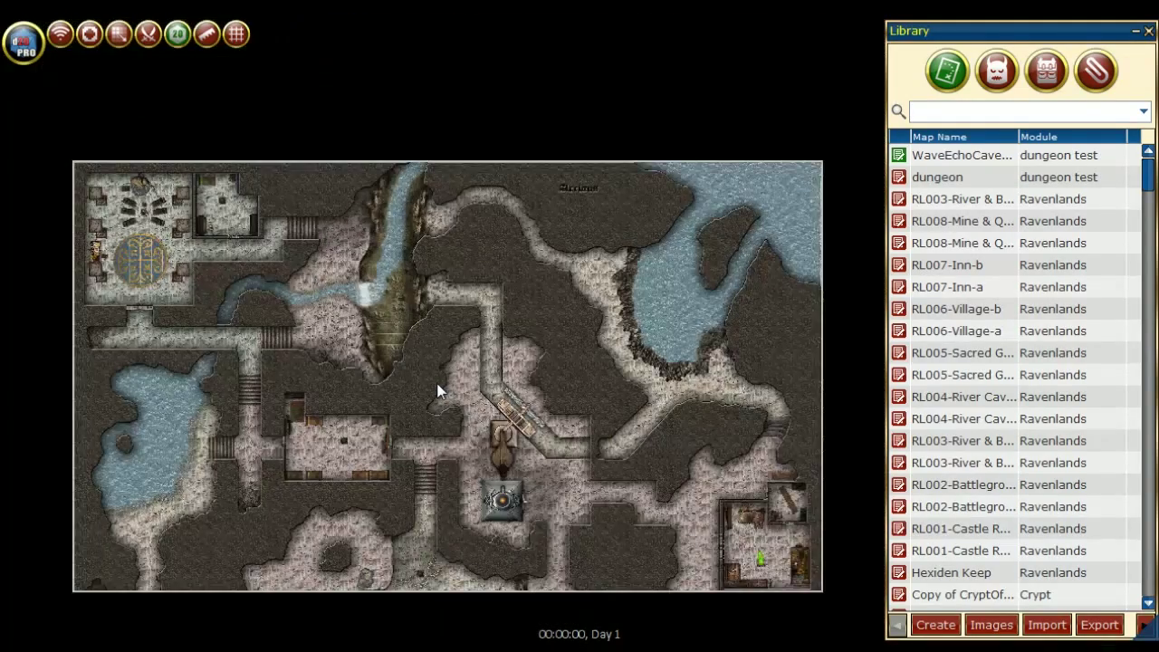
pyautogui.scroll(1, 437, 388)
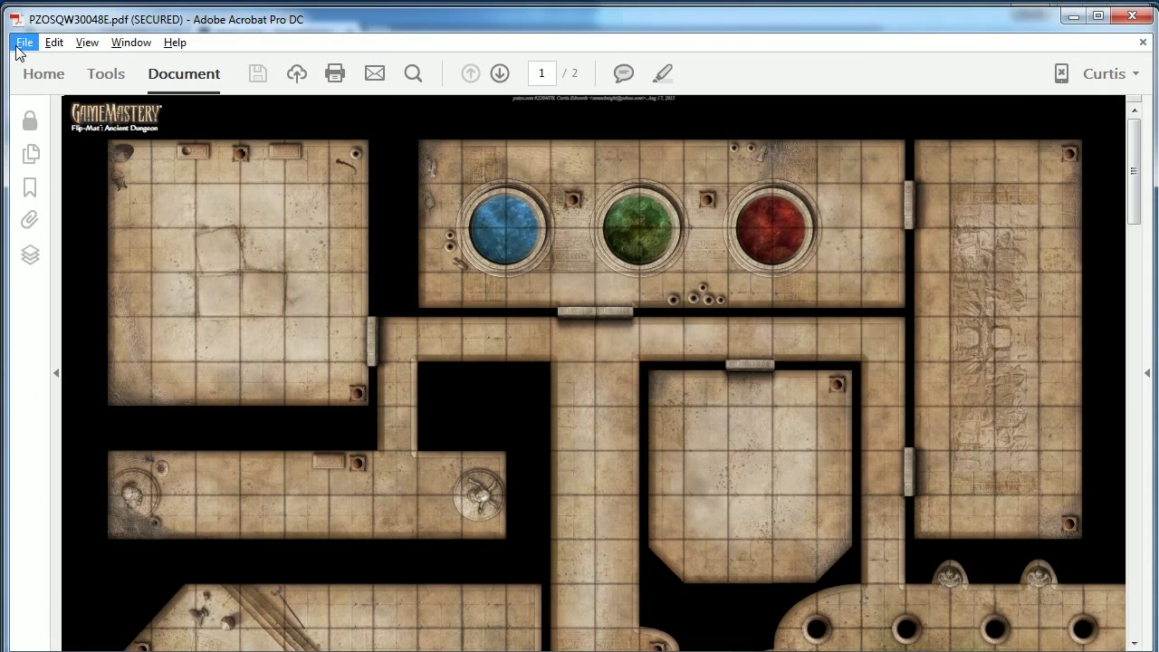
# - In Adobe Acrobat, export the Ancient Dungeon flip-mat PDF PZOSQW30048E.pdf as JPEG images
pyautogui.click(16, 46)
pyautogui.moveTo(169, 208)
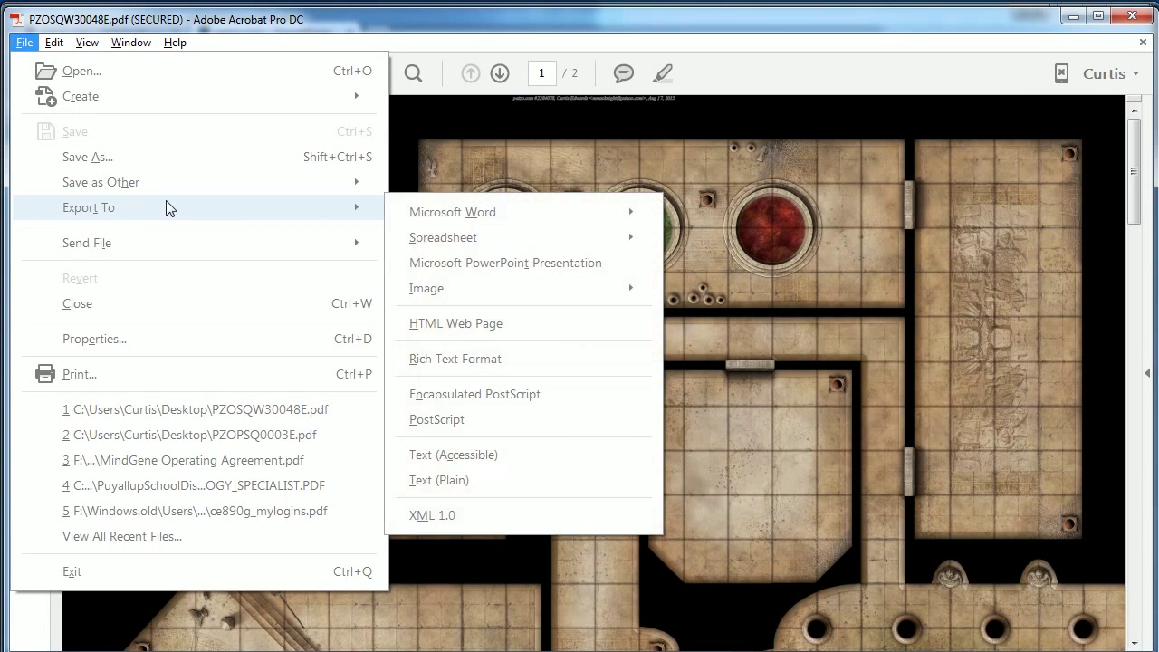
pyautogui.moveTo(558, 290)
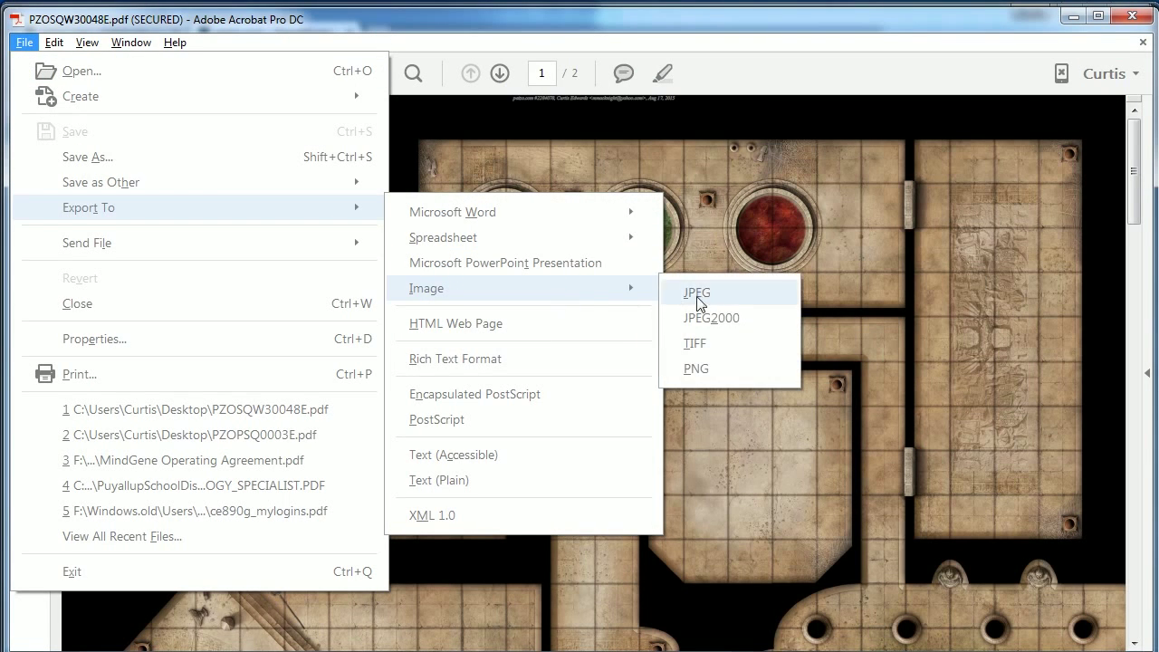
pyautogui.click(705, 294)
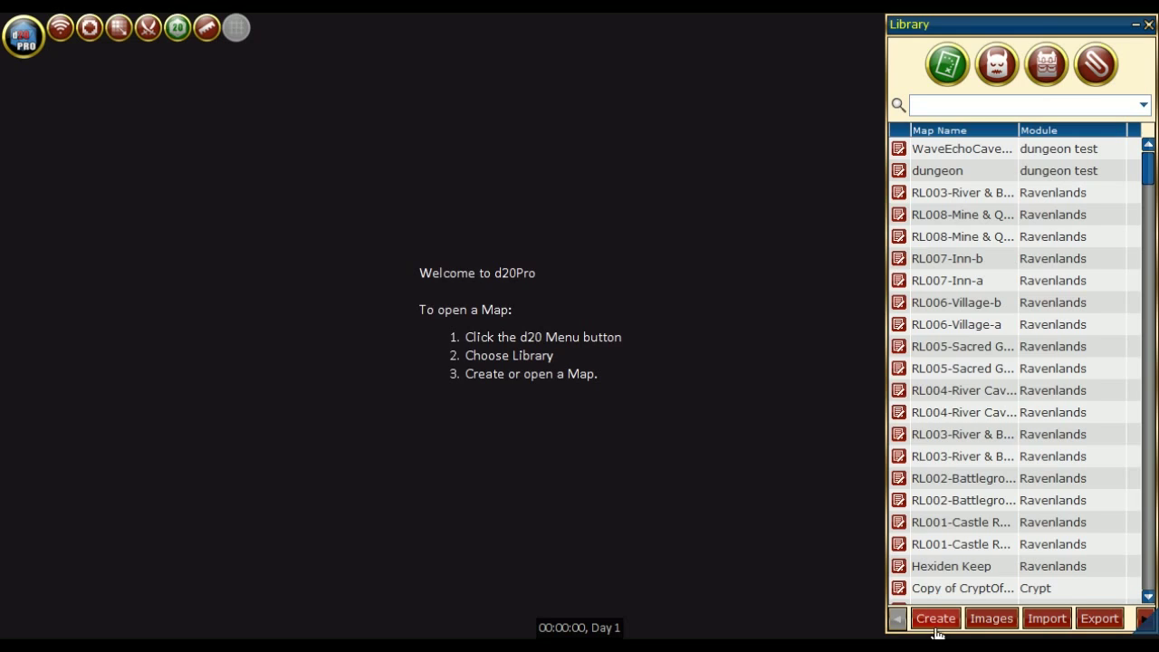
# - In d20Pro, create a map from Ancient_Dungeon_Page_1.jpg, accepting 150 pixels per square, no offset and the dungeon test module
pyautogui.click(936, 618)
pyautogui.click(645, 338)
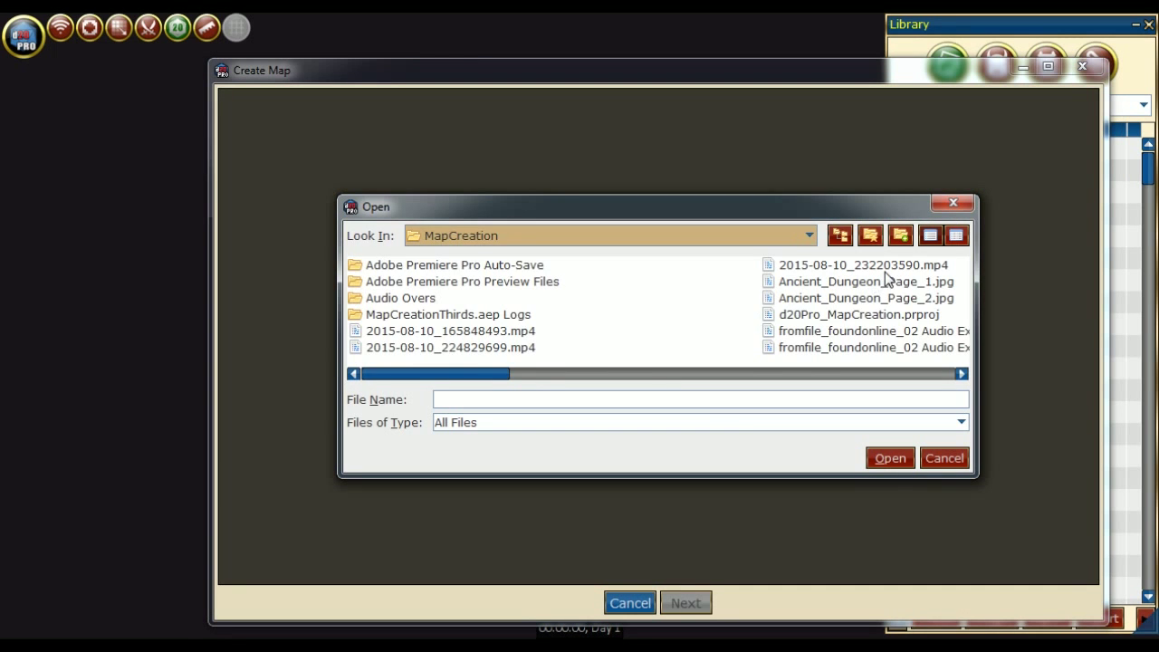
pyautogui.click(879, 282)
pyautogui.click(889, 462)
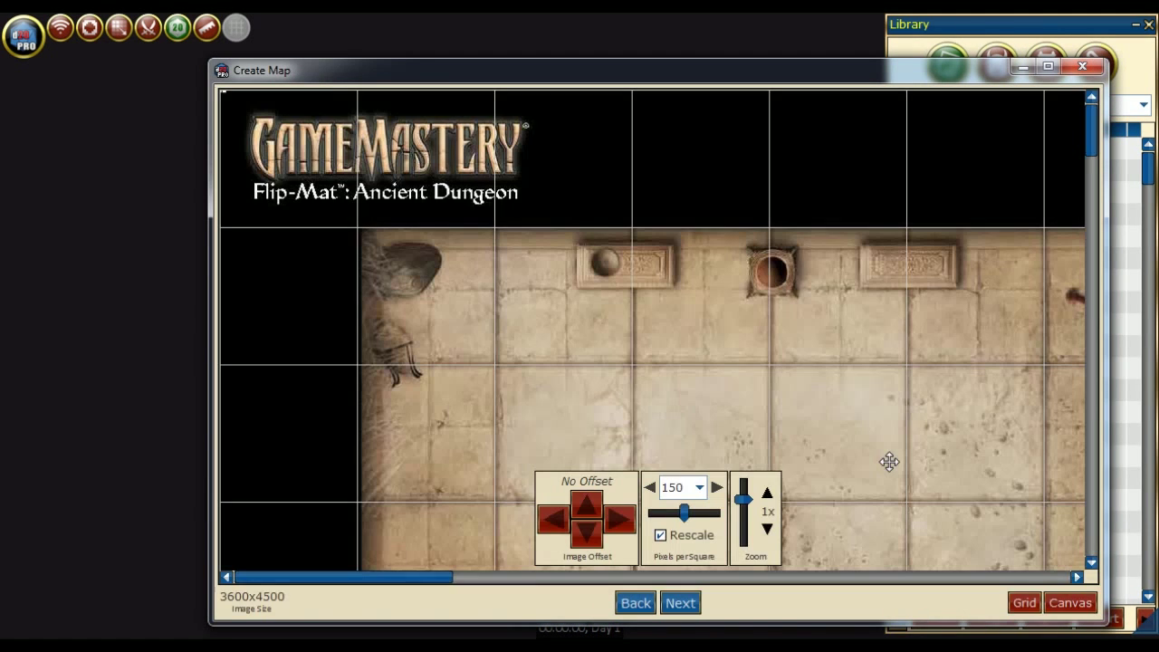
pyautogui.click(692, 604)
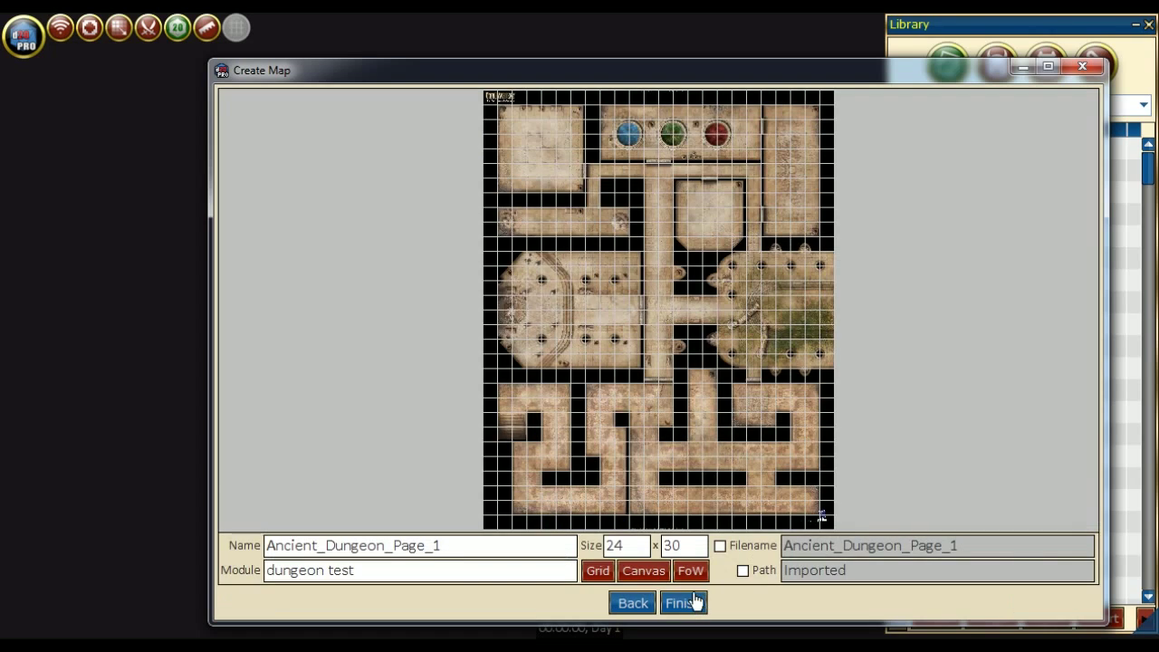
pyautogui.click(686, 604)
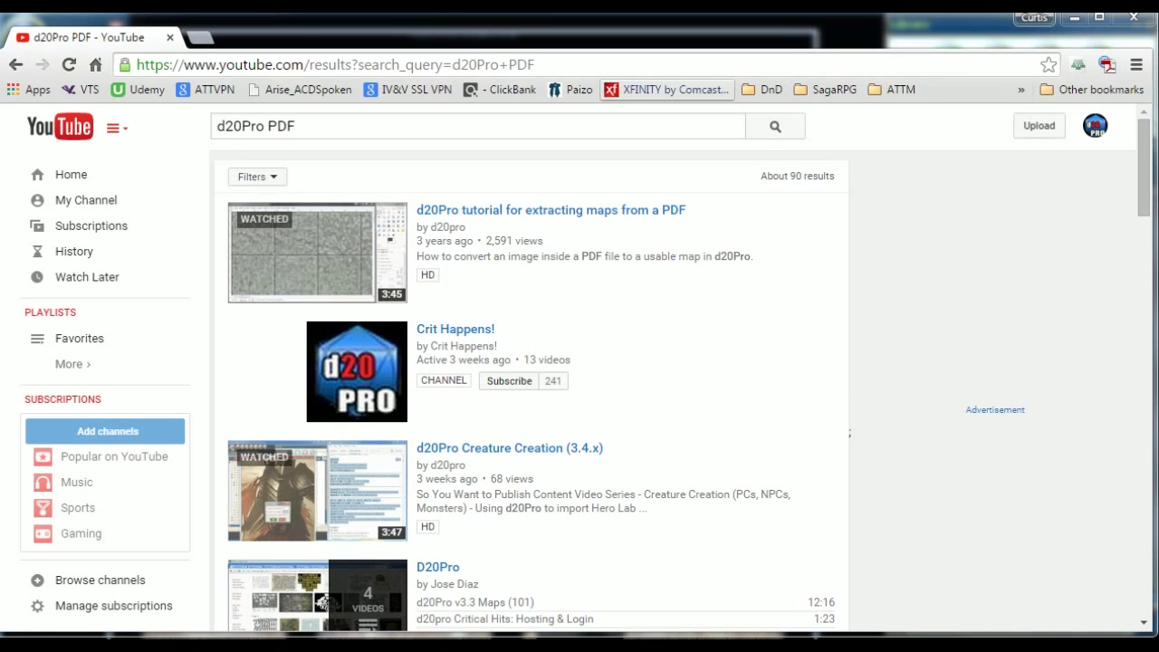
# - In the browser, open the YouTube video "d20Pro tutorial for extracting maps from a PDF"
pyautogui.click(562, 209)
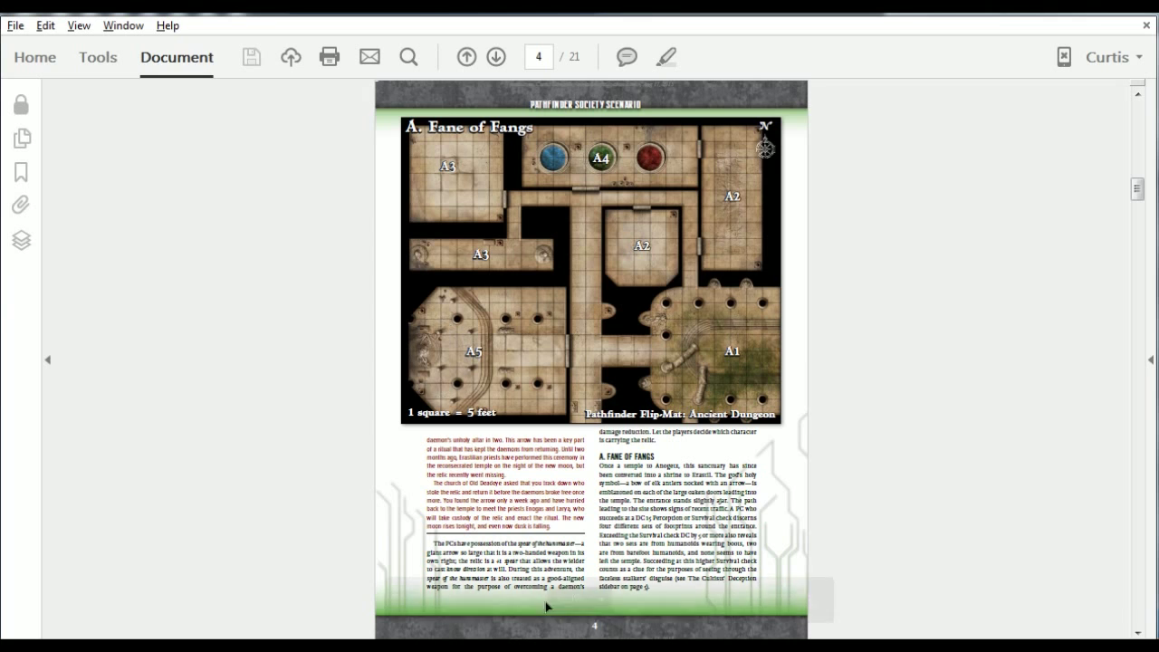
# - In Adobe Acrobat, set page 4 of the scenario PDF to 100% zoom and copy the Fane of Fangs map image
pyautogui.click(602, 602)
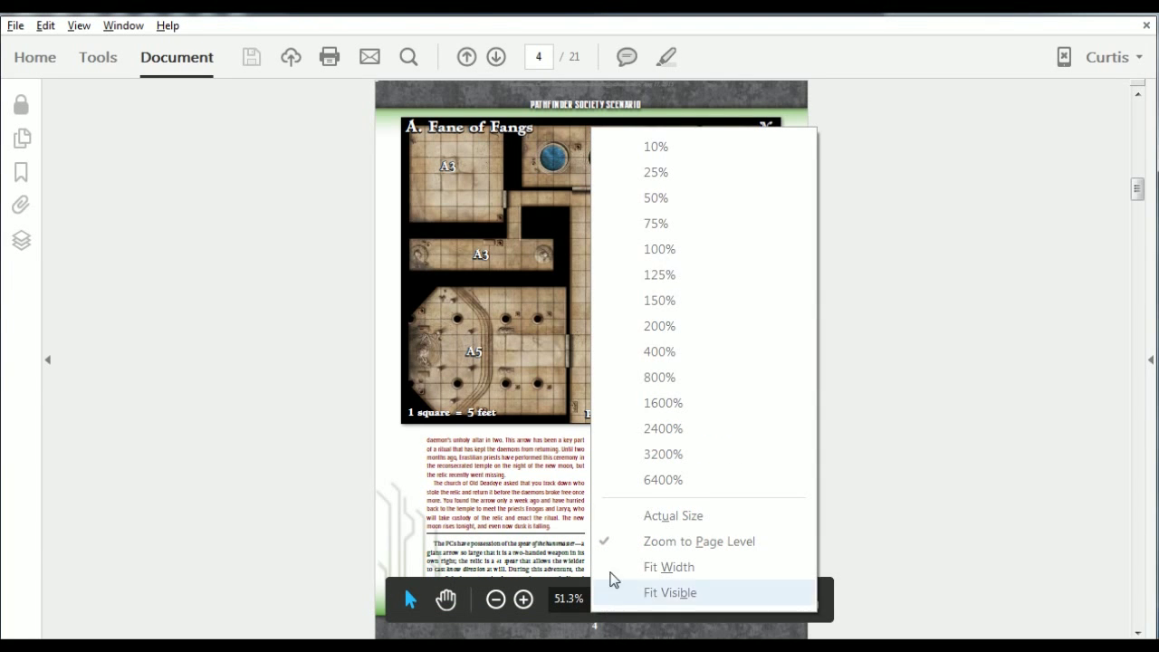
pyautogui.click(660, 249)
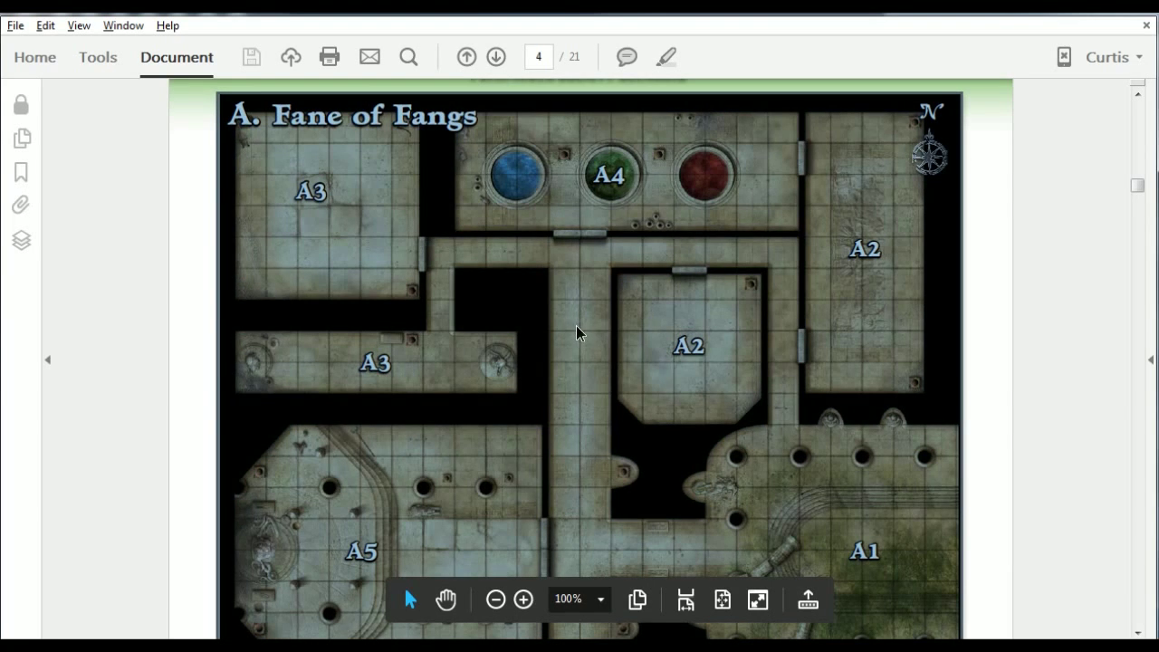
pyautogui.rightClick(576, 332)
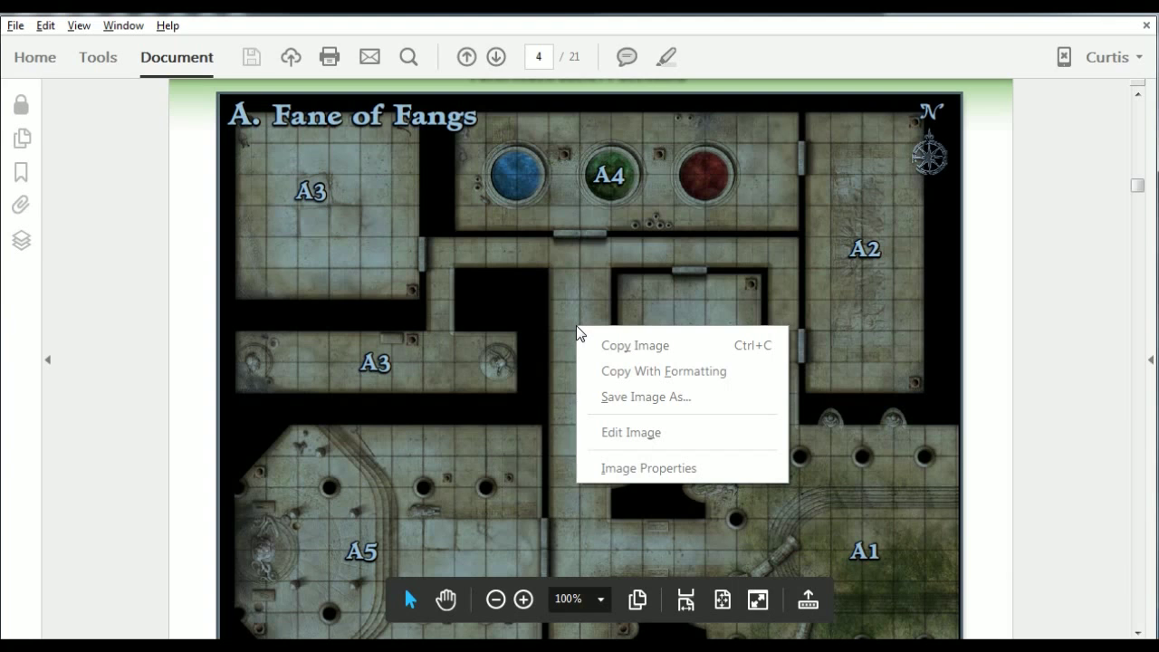
pyautogui.click(629, 345)
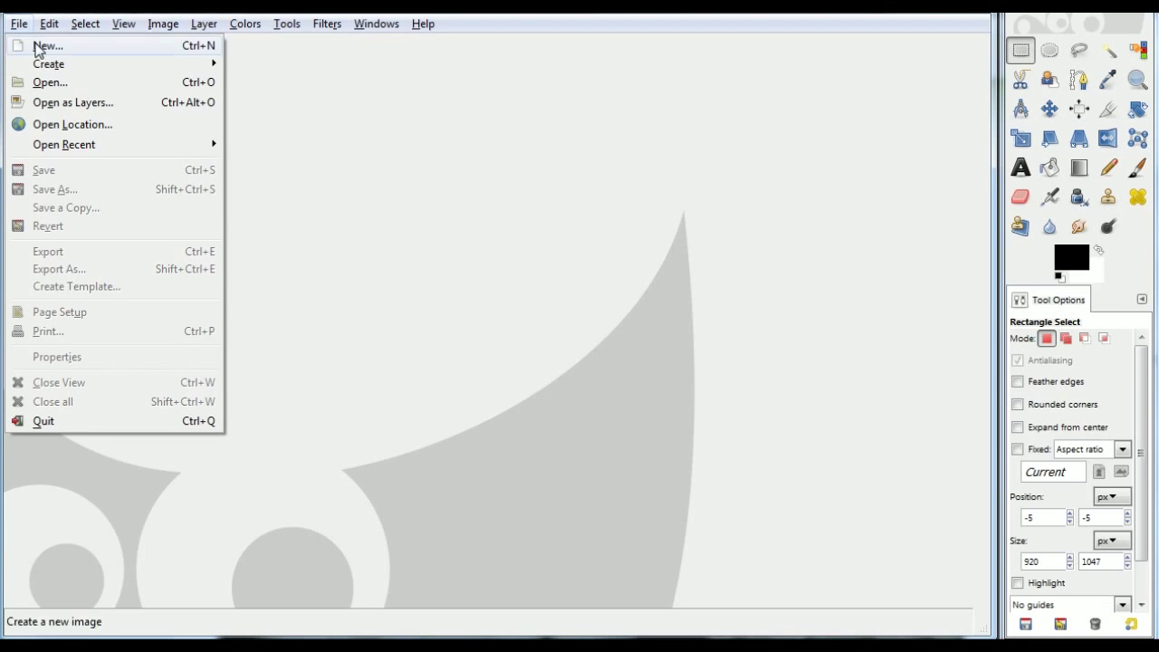
# - In GIMP, create an image from the copied map and crop it along the gridlines to 866 x 1041 pixels
pyautogui.moveTo(138, 65)
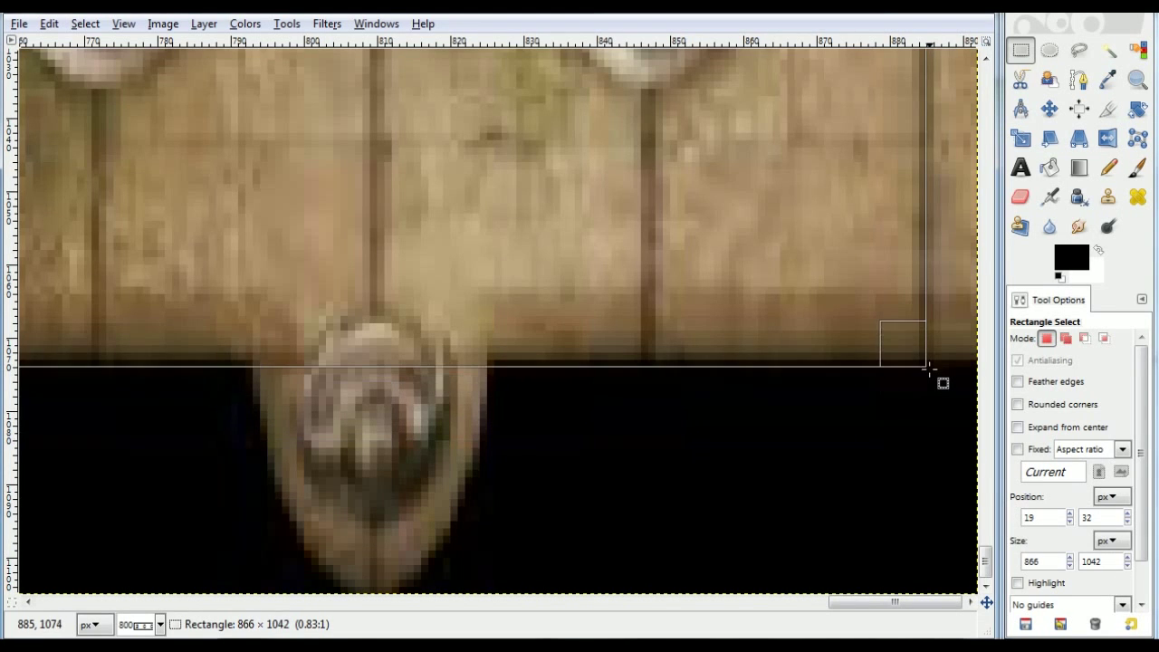
pyautogui.click(165, 24)
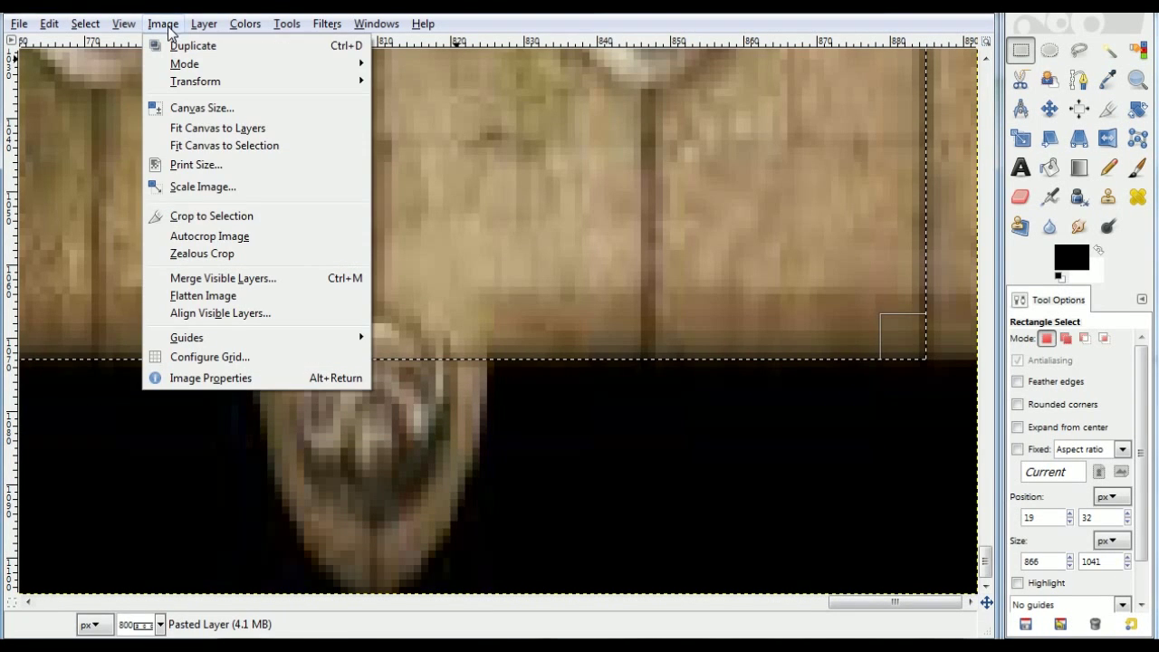
pyautogui.click(227, 216)
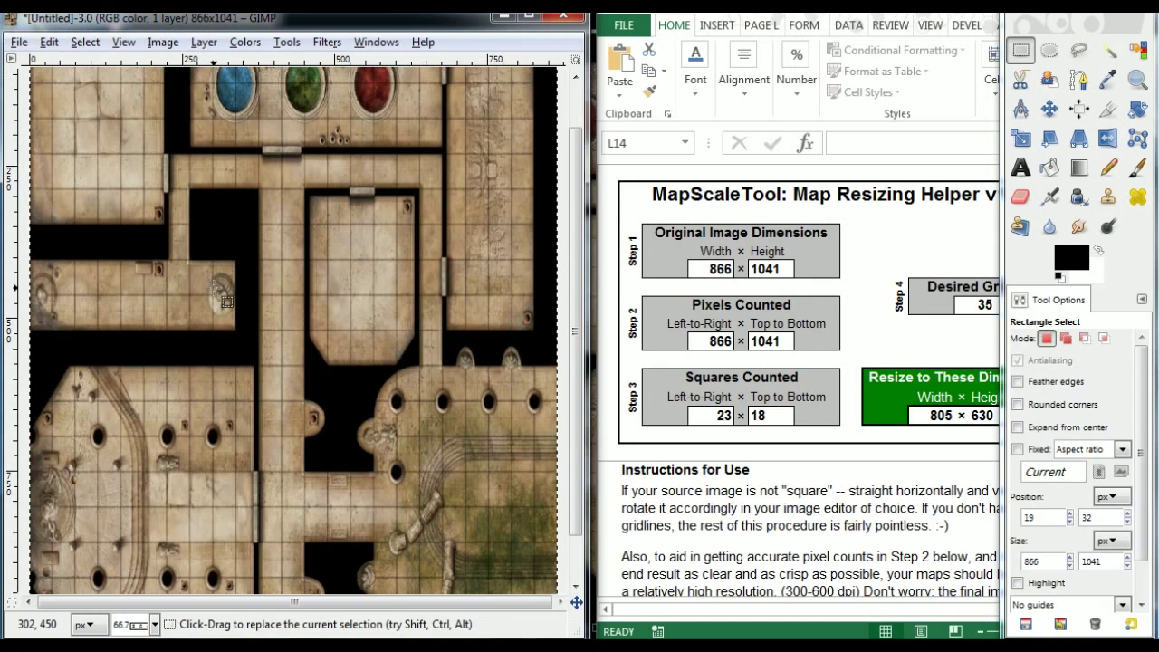
# - Scale the cropped map image to the MapScaleTool size of 805 x 630 pixels
pyautogui.click(163, 42)
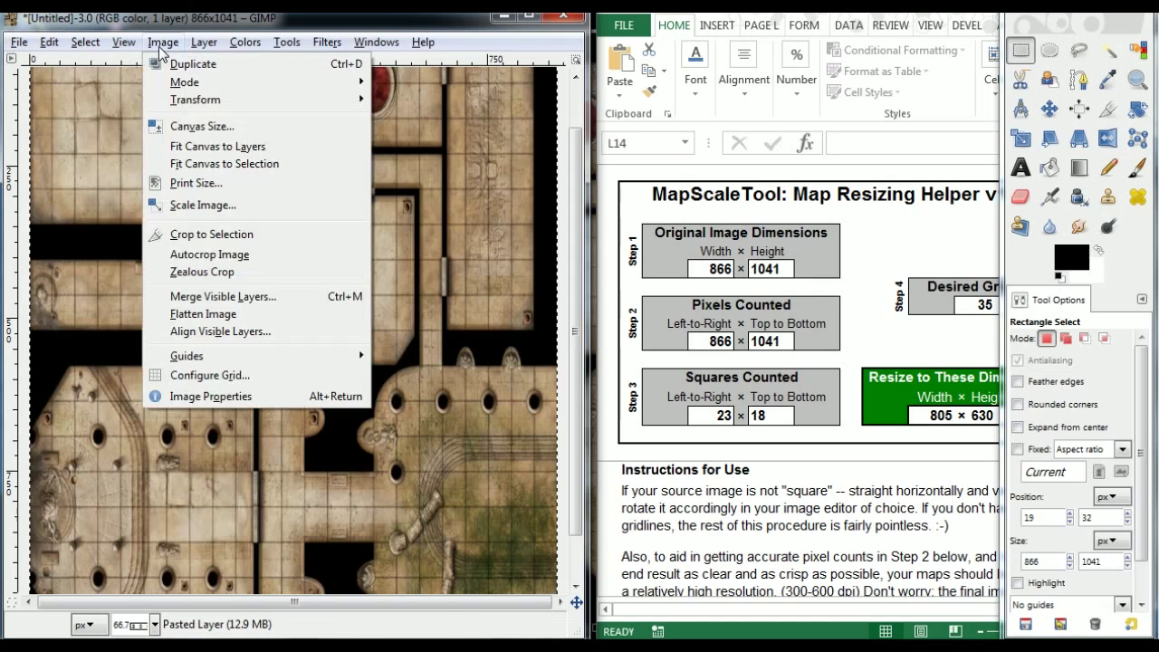
pyautogui.click(208, 204)
pyautogui.click(242, 297)
pyautogui.moveTo(251, 298); pyautogui.dragTo(163, 292)
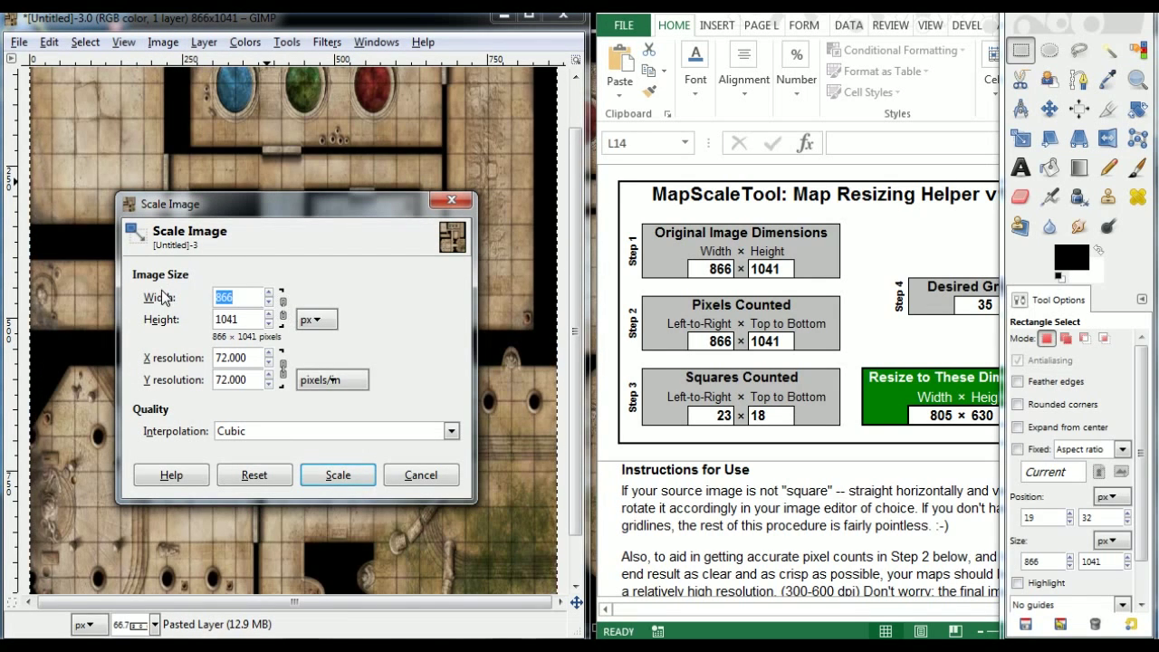
pyautogui.write('805')
pyautogui.press('Tab')
pyautogui.write('630')
pyautogui.click(338, 474)
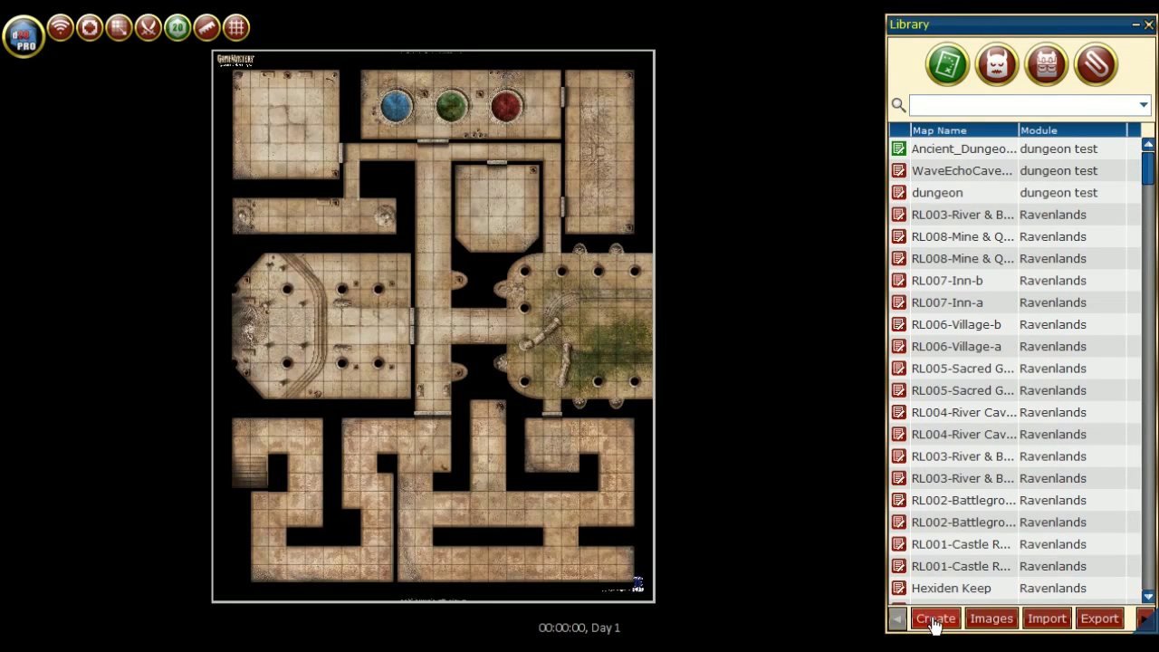
# - Switch to d20Pro and start a new map from the clipboard image, accepting 35 pixels per square with no offset
pyautogui.click(935, 619)
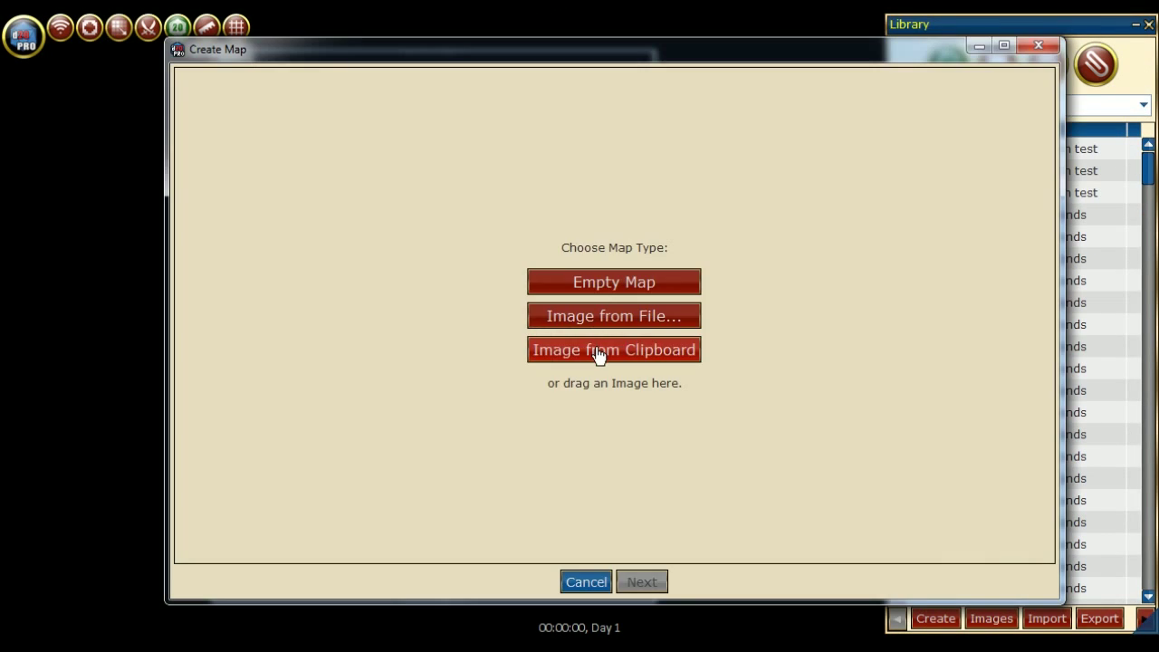
pyautogui.click(597, 351)
pyautogui.moveTo(1046, 435); pyautogui.dragTo(1053, 530)
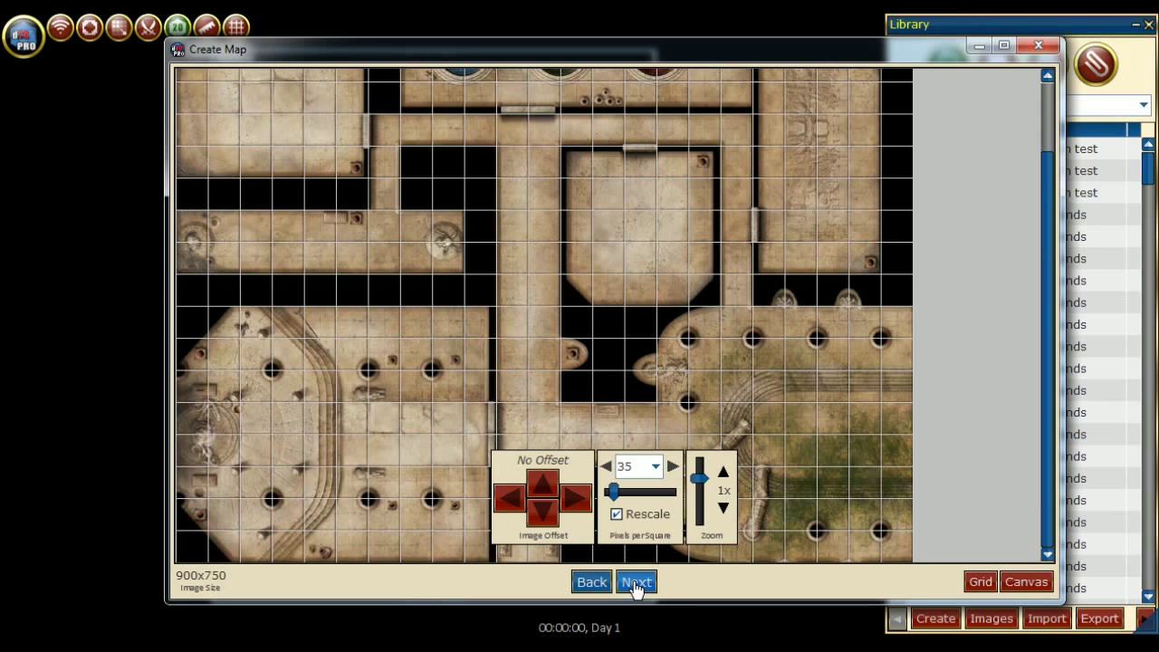
pyautogui.click(637, 584)
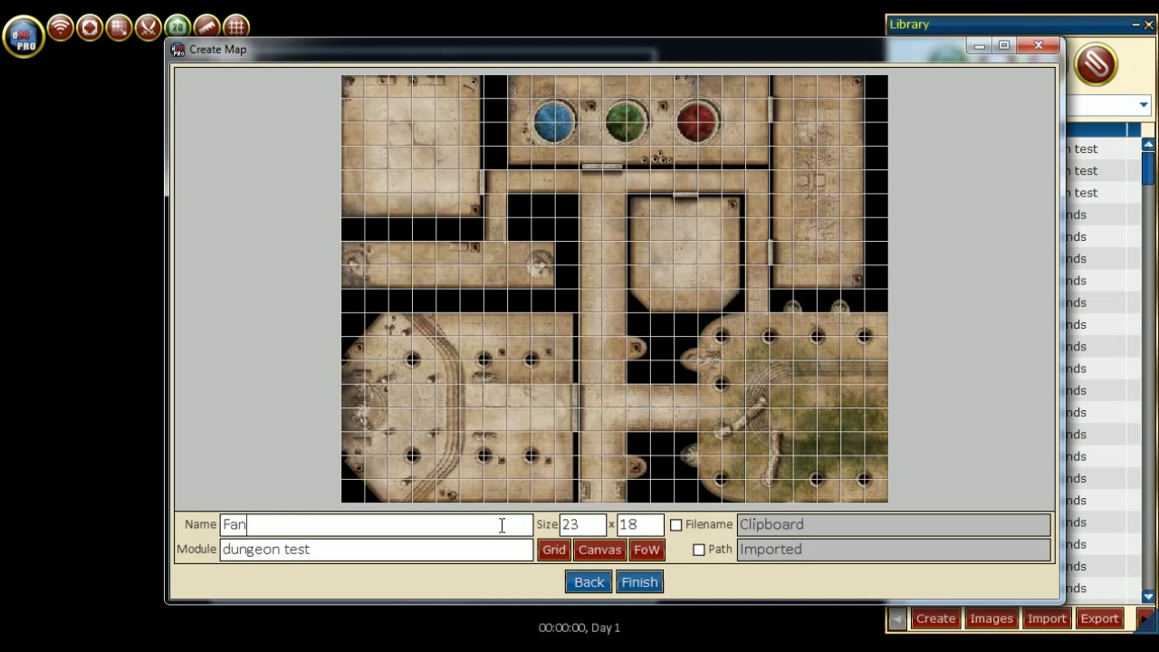
# - Save the new map as Fane of Fangs Map in the Fane of Fangs module, open it and switch to it
pyautogui.click(640, 581)
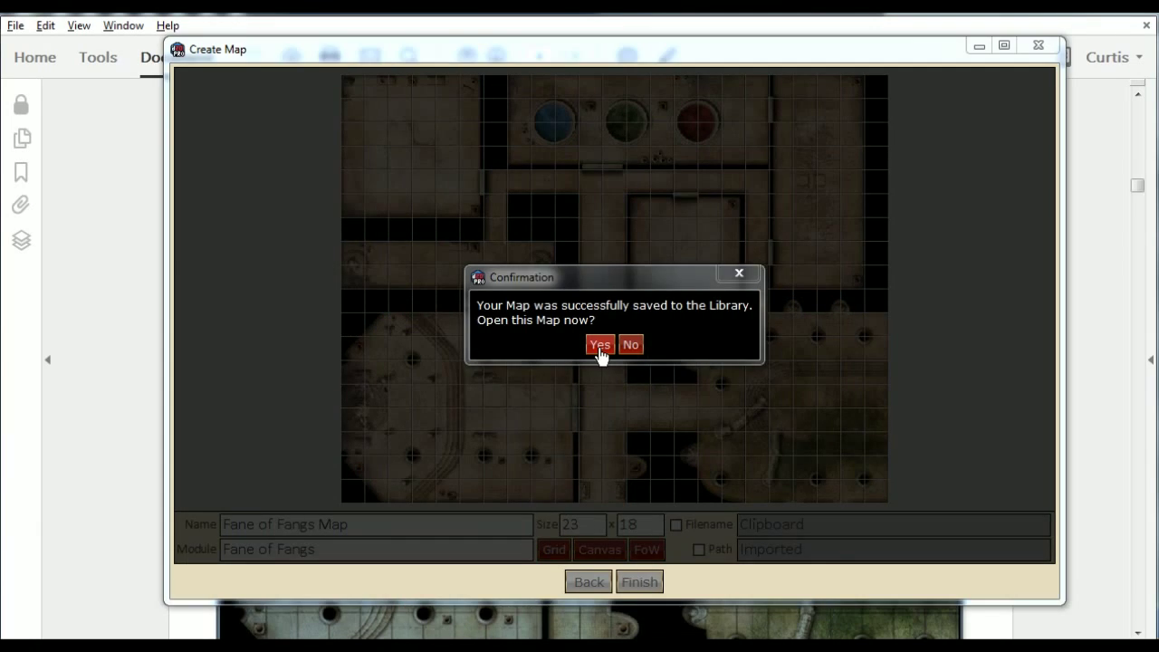
pyautogui.click(600, 345)
pyautogui.moveTo(39, 78)
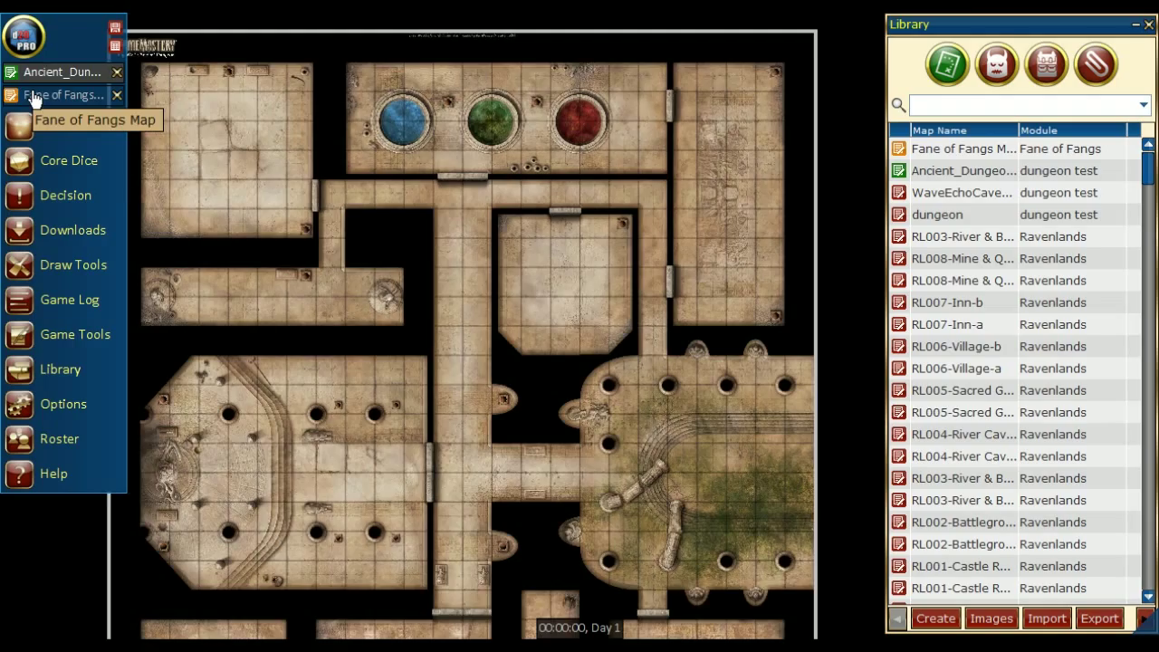
pyautogui.click(32, 95)
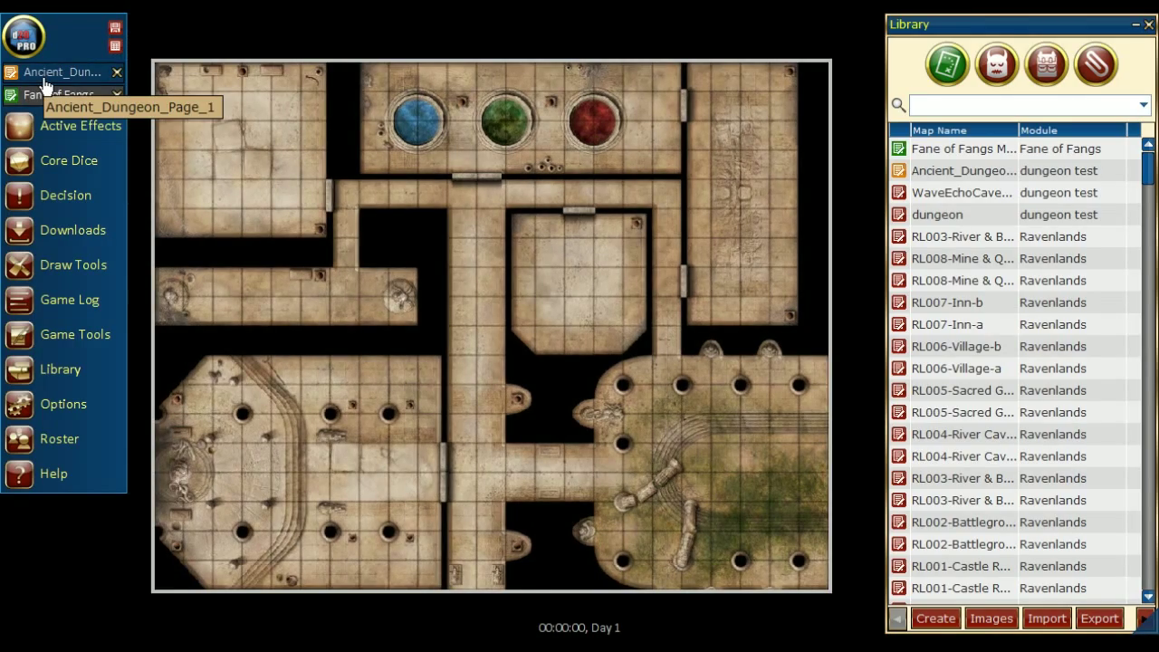